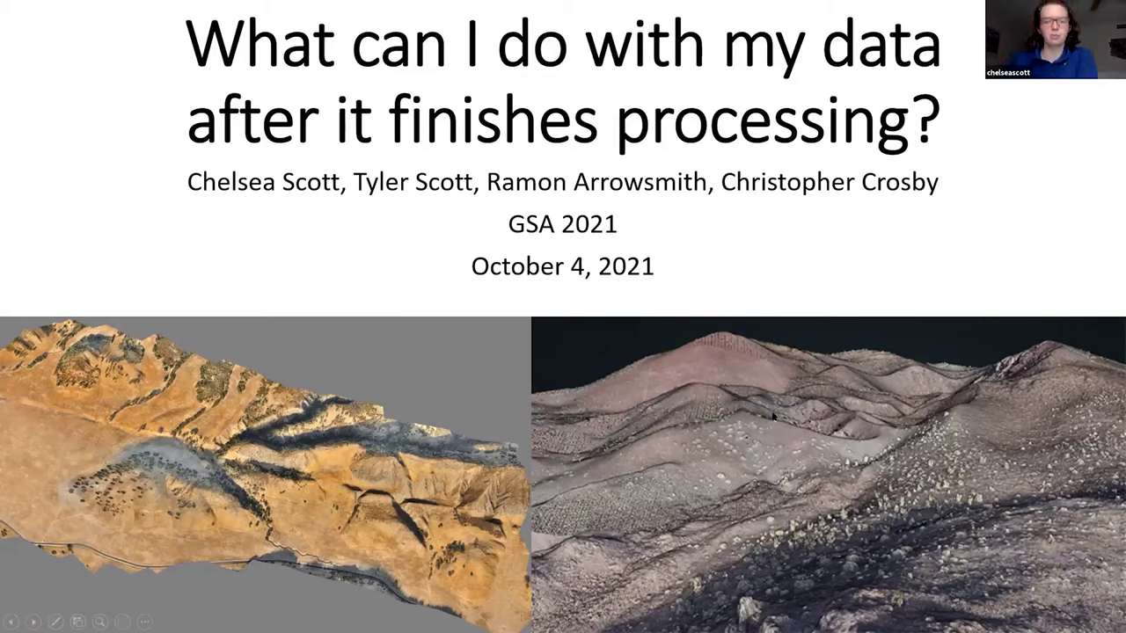
- Advance the slideshow to the 'Painted Canyon Demo' outline slide
key(Right)
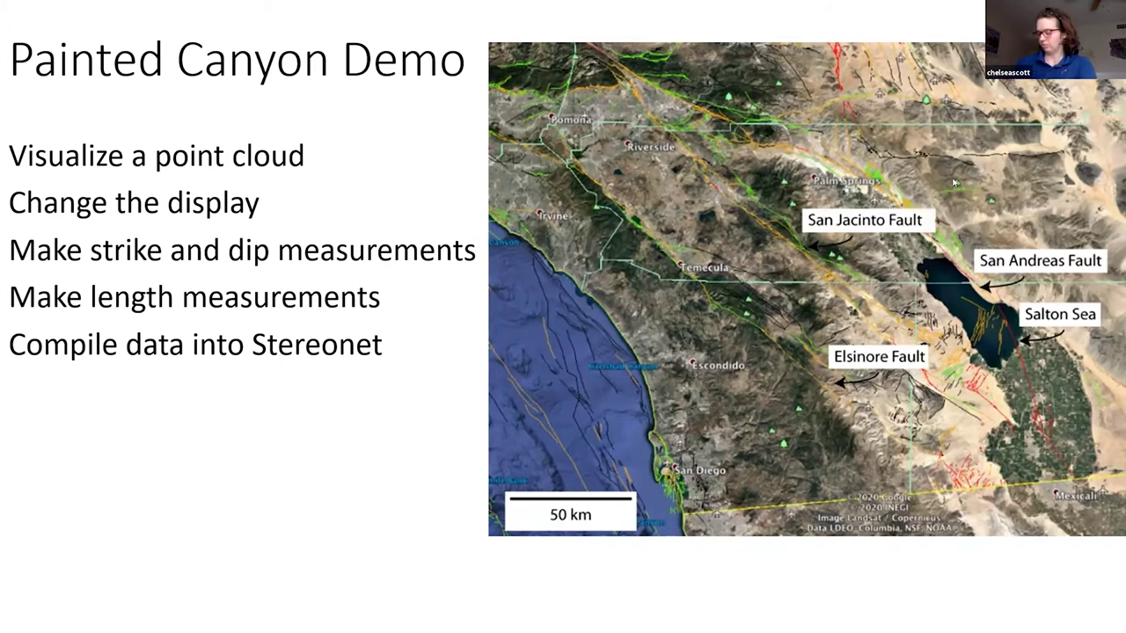
- Advance past the Thiele et al. paper slide to the Demo slide, then end the slideshow
key(Right)
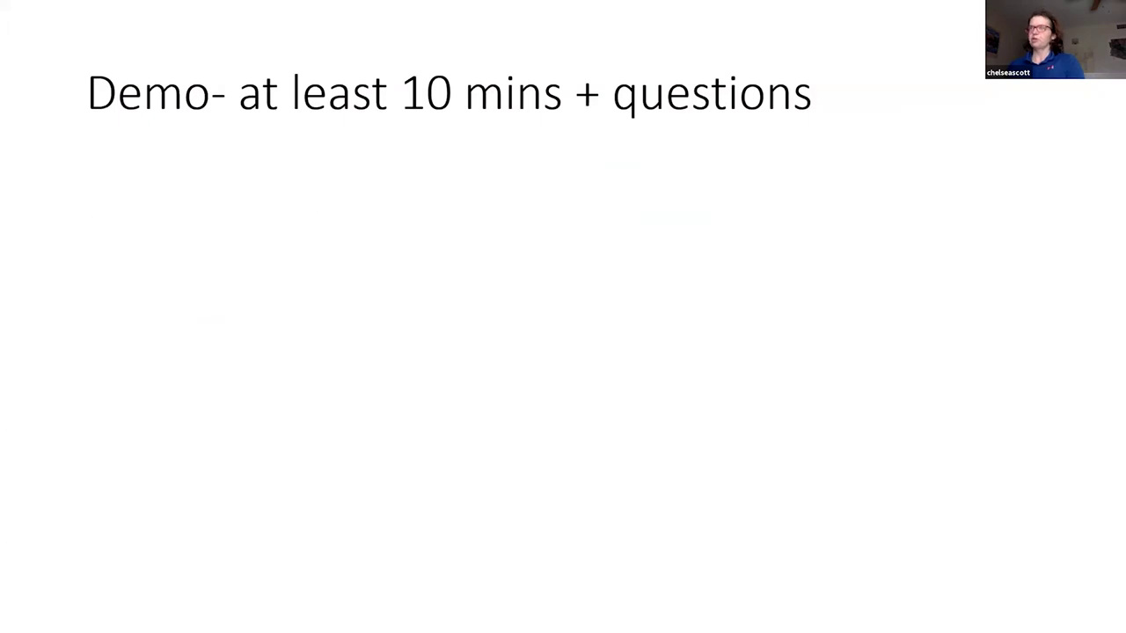
key(Escape)
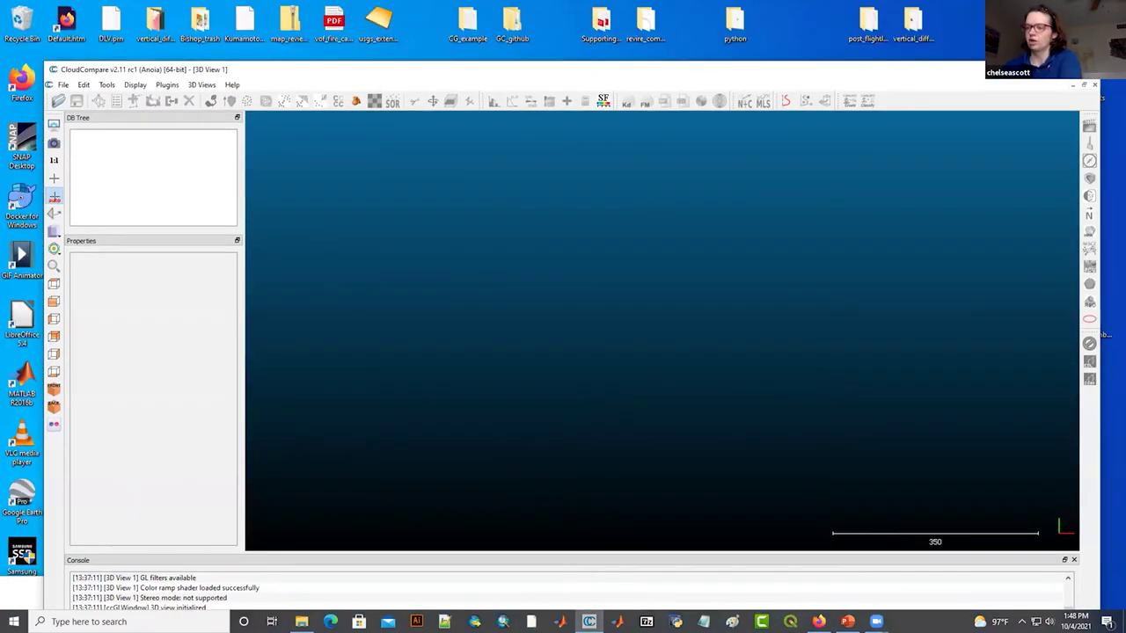
- Bring up File Explorer showing the GSA_2021 folder over CloudCompare
click(302, 622)
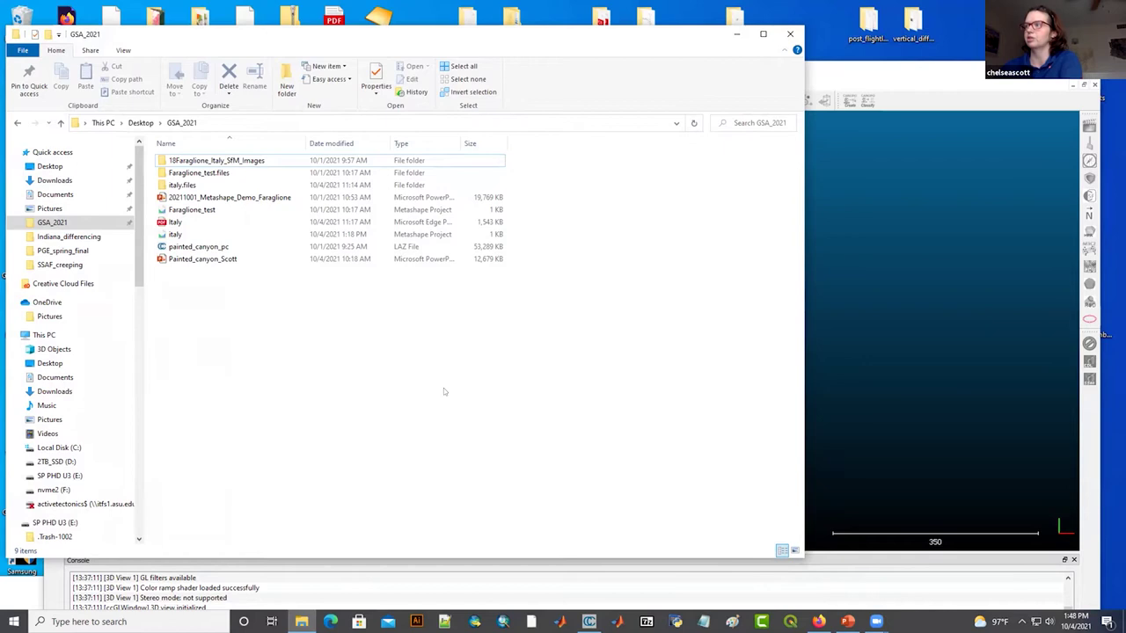
- Drop the painted_canyon_pc LAZ file from GSA_2021 onto CloudCompare's 3D view
drag(253, 25, 254, 50)
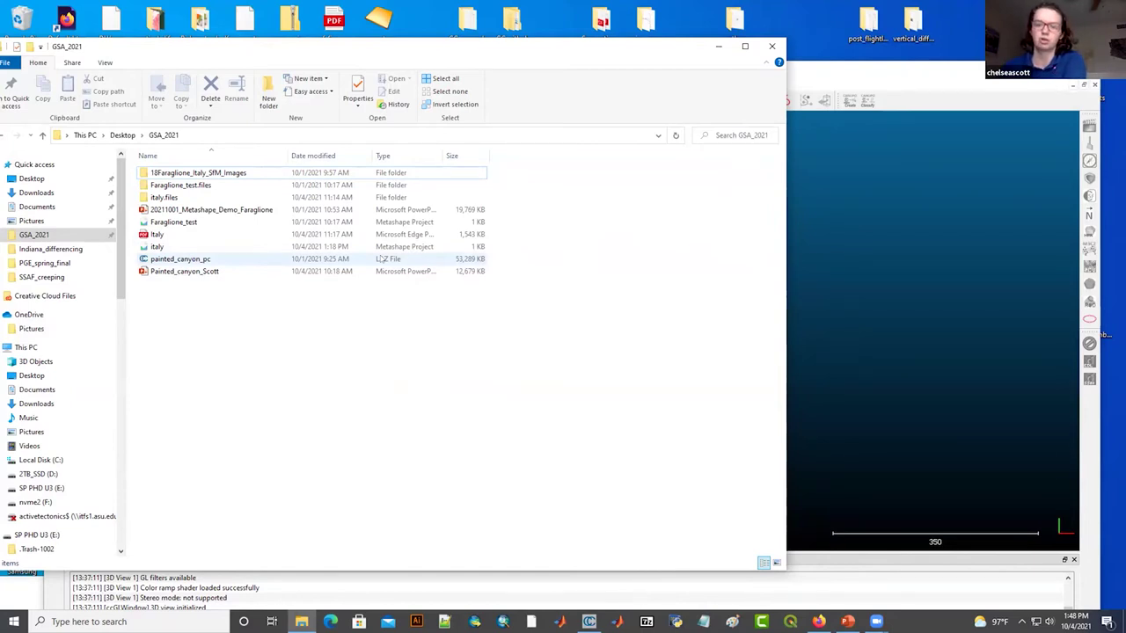
drag(184, 52, 764, 41)
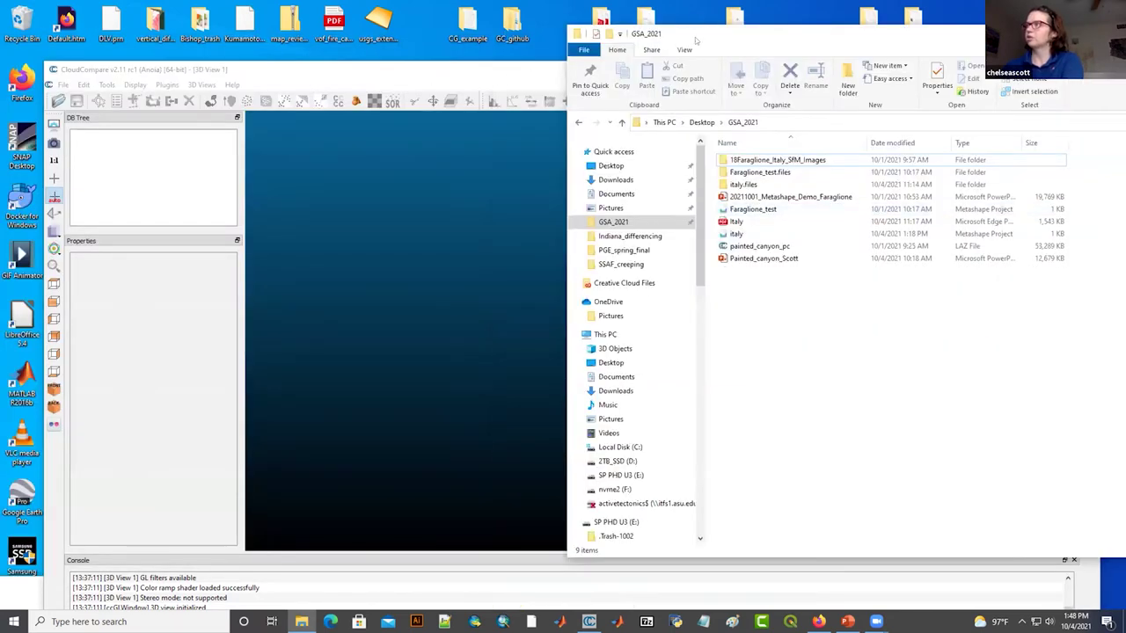
drag(694, 38, 396, 61)
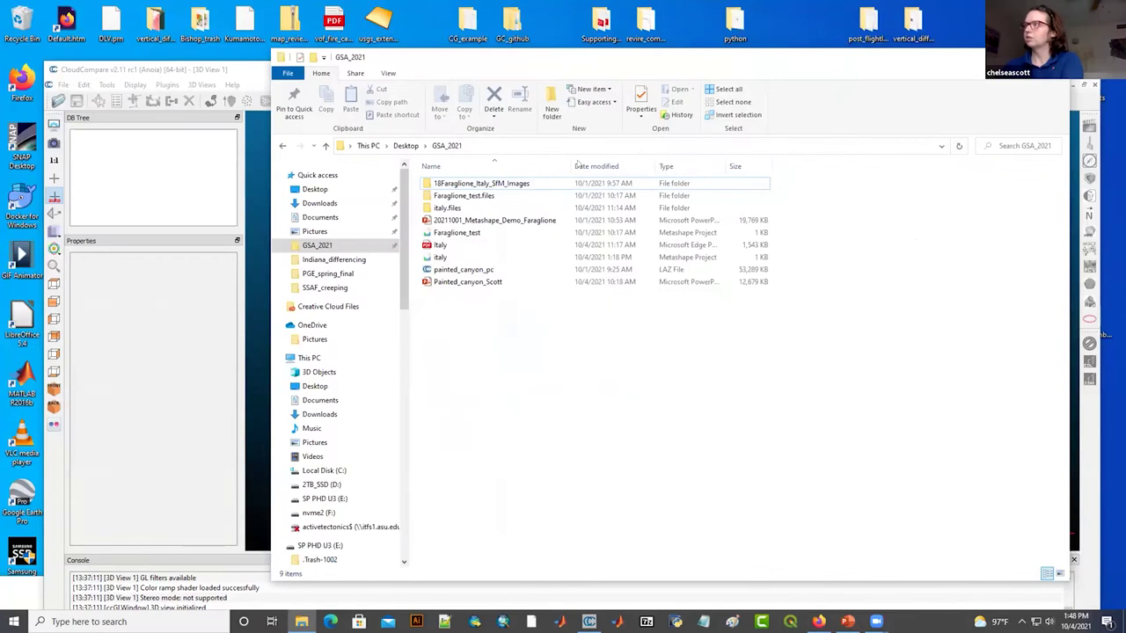
drag(464, 270, 252, 290)
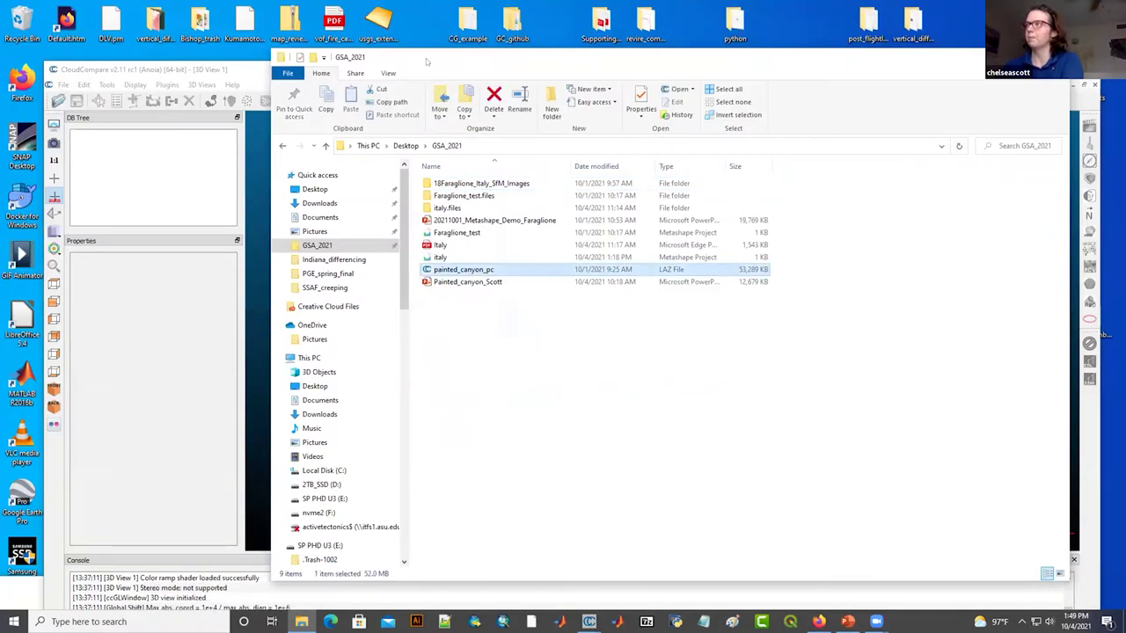
drag(427, 61, 835, 244)
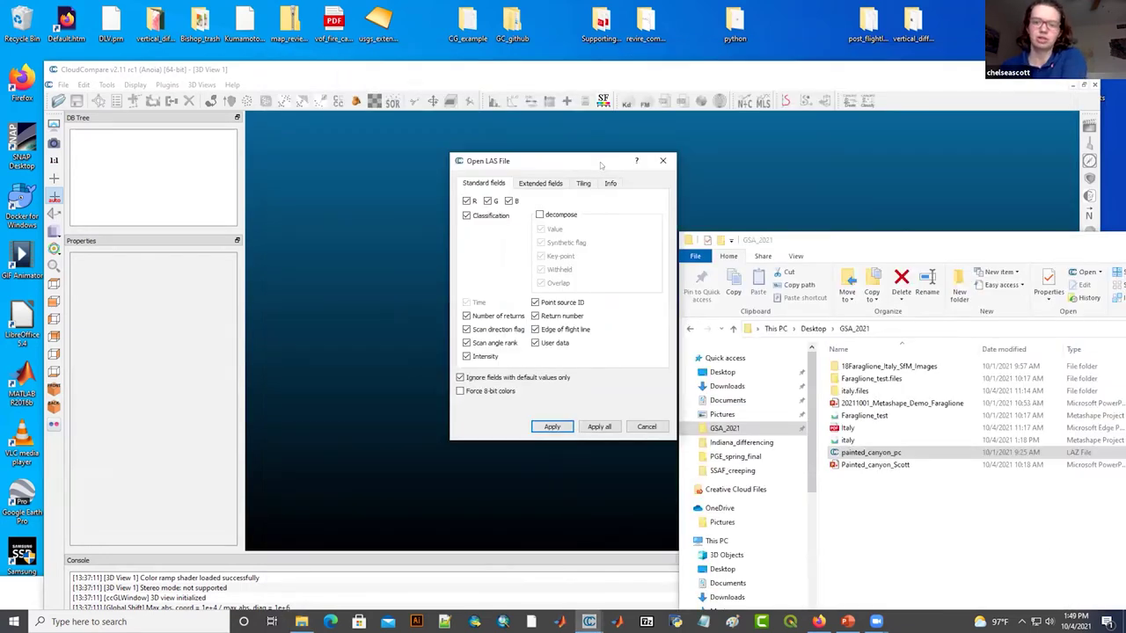
- Accept the -592000, -3719000, -100 global shift for all files, preserved on save
drag(601, 164, 256, 97)
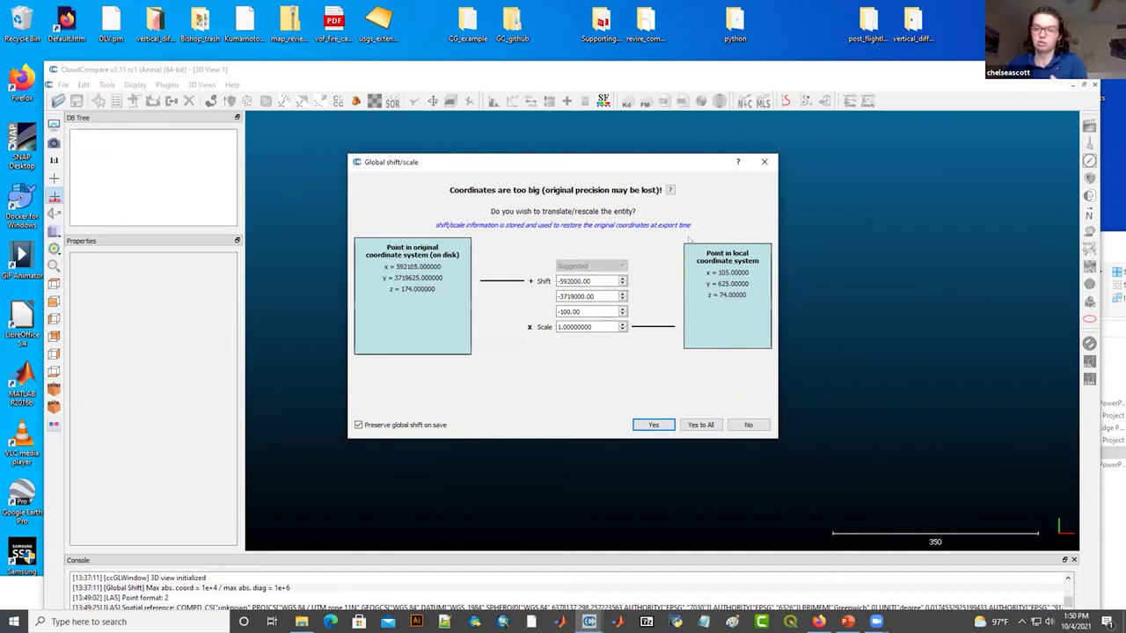
click(701, 426)
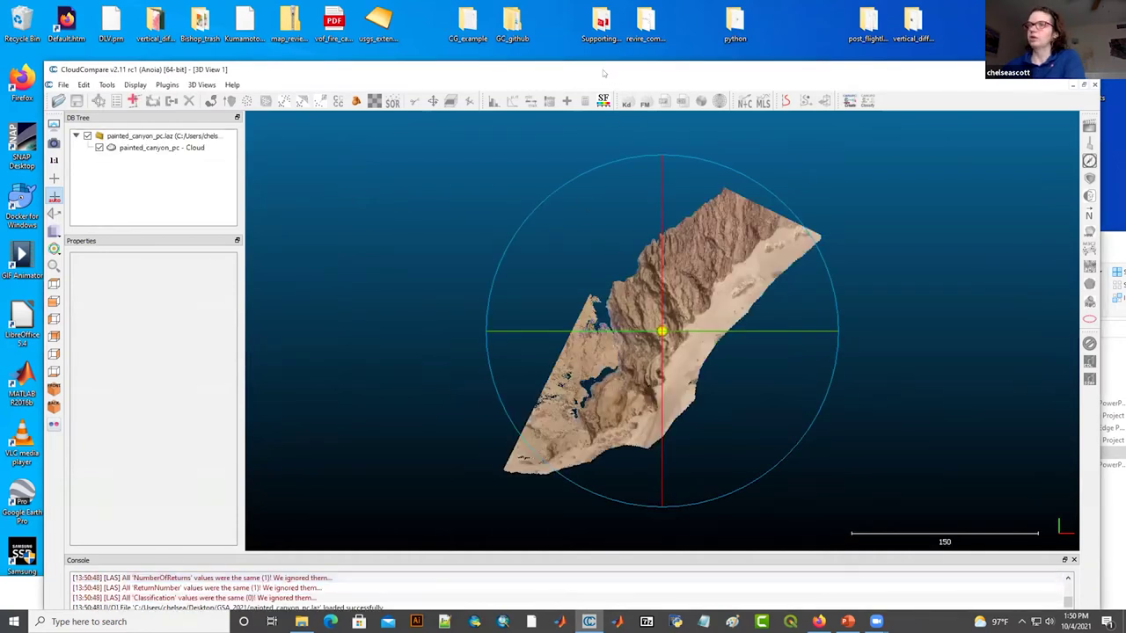
- Reposition the window, then orbit and zoom in close on the loaded canyon cloud
drag(603, 73, 586, 26)
drag(550, 421, 685, 324)
drag(572, 155, 642, 289)
scroll(642, 288, up, 5)
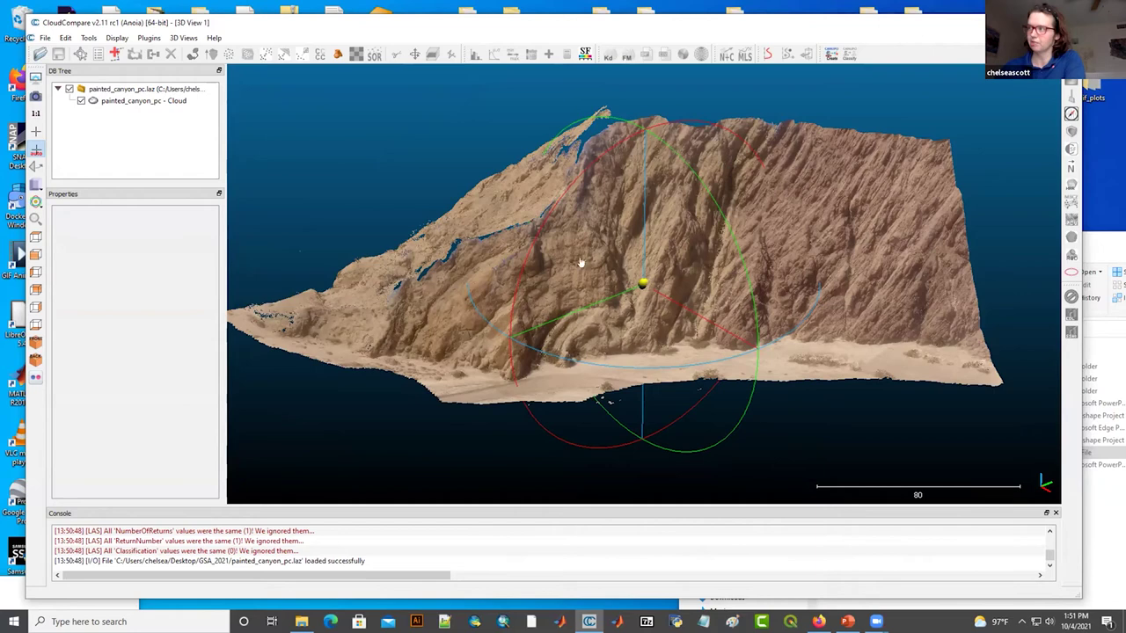
- Orbit and tilt the canyon cloud to a side-on view of the cliff
drag(583, 255, 722, 216)
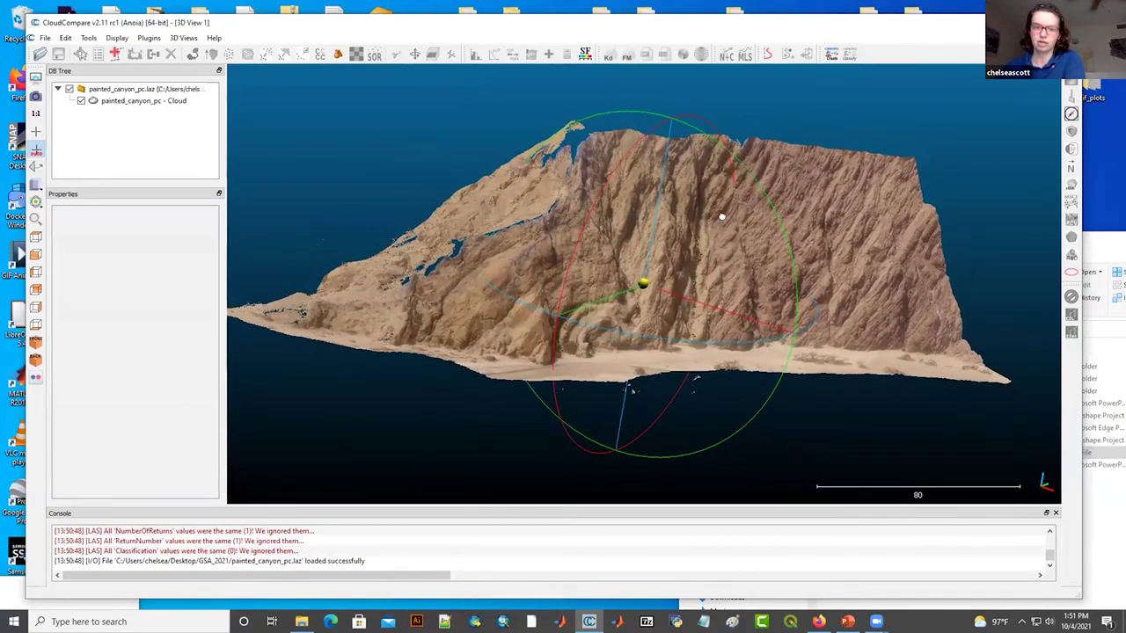
drag(641, 276, 660, 303)
scroll(660, 304, down, 3)
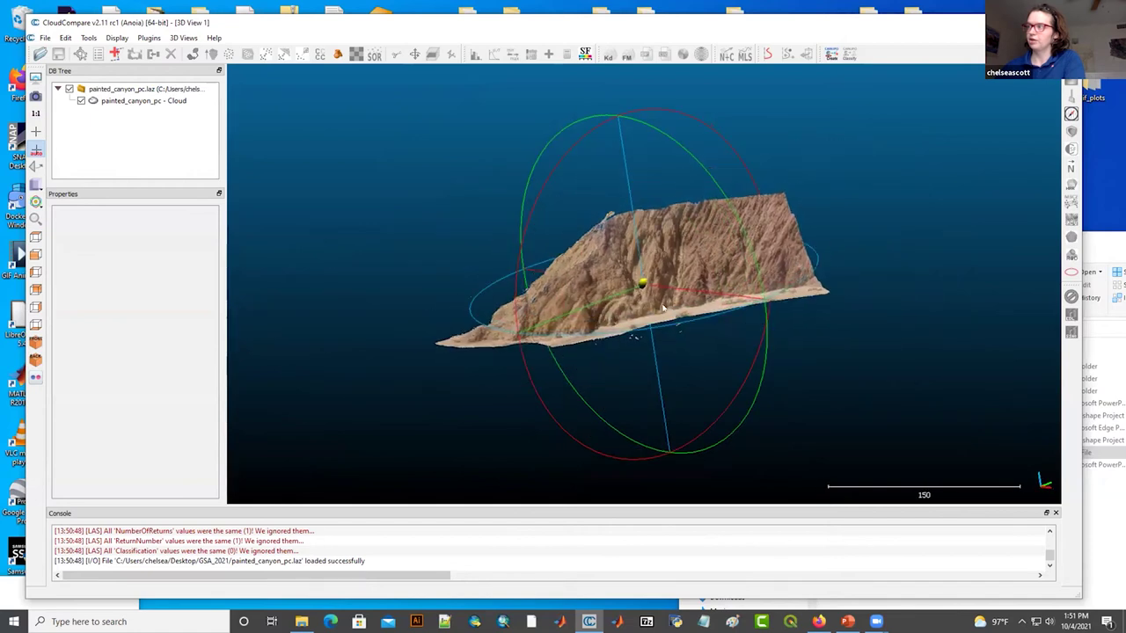
scroll(663, 307, up, 5)
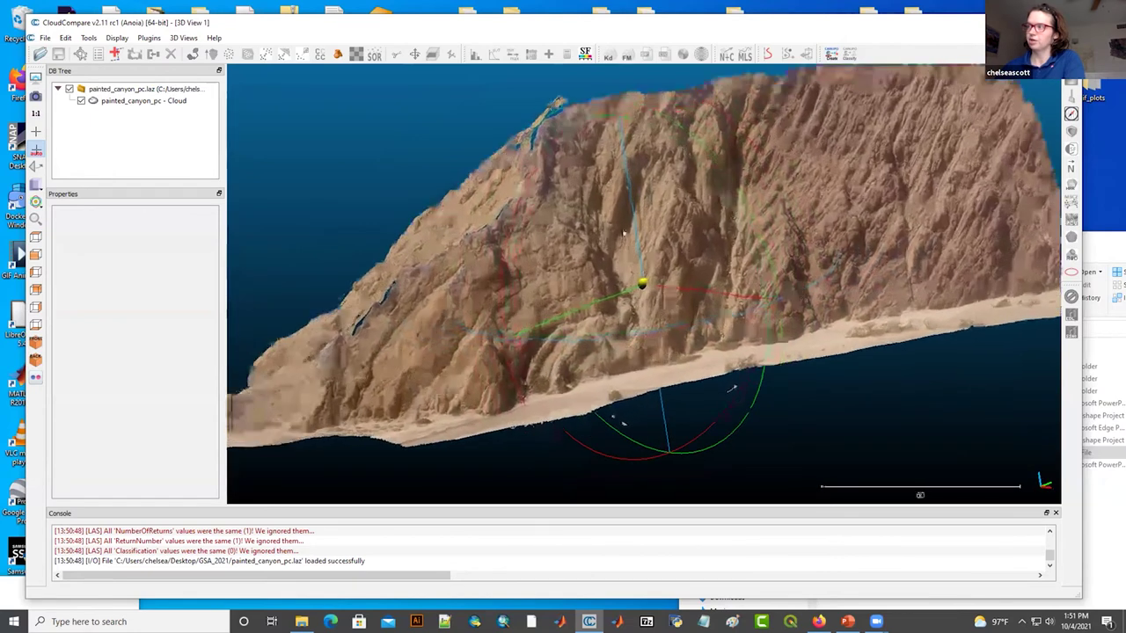
scroll(620, 213, down, 6)
scroll(621, 213, up, 5)
scroll(620, 213, down, 2)
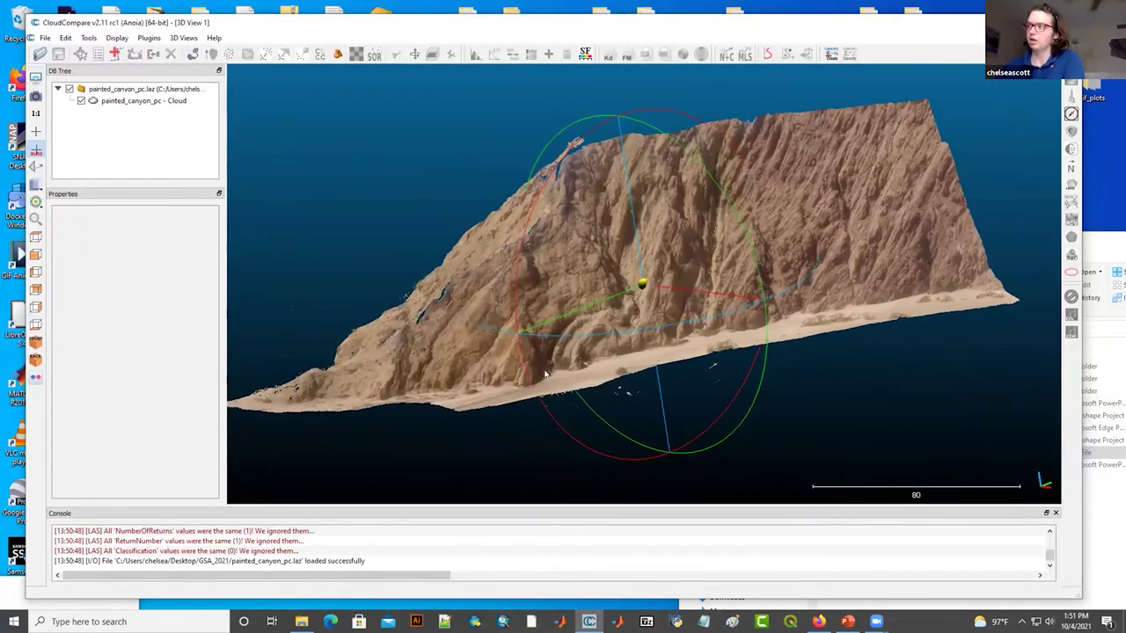
drag(469, 290, 794, 355)
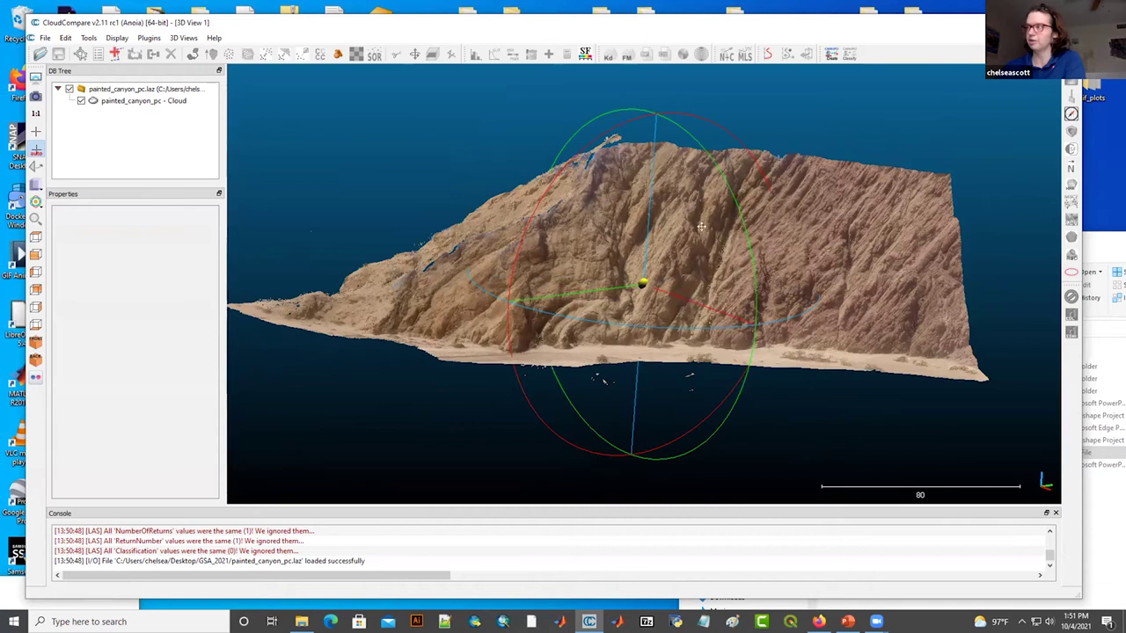
drag(794, 355, 591, 271)
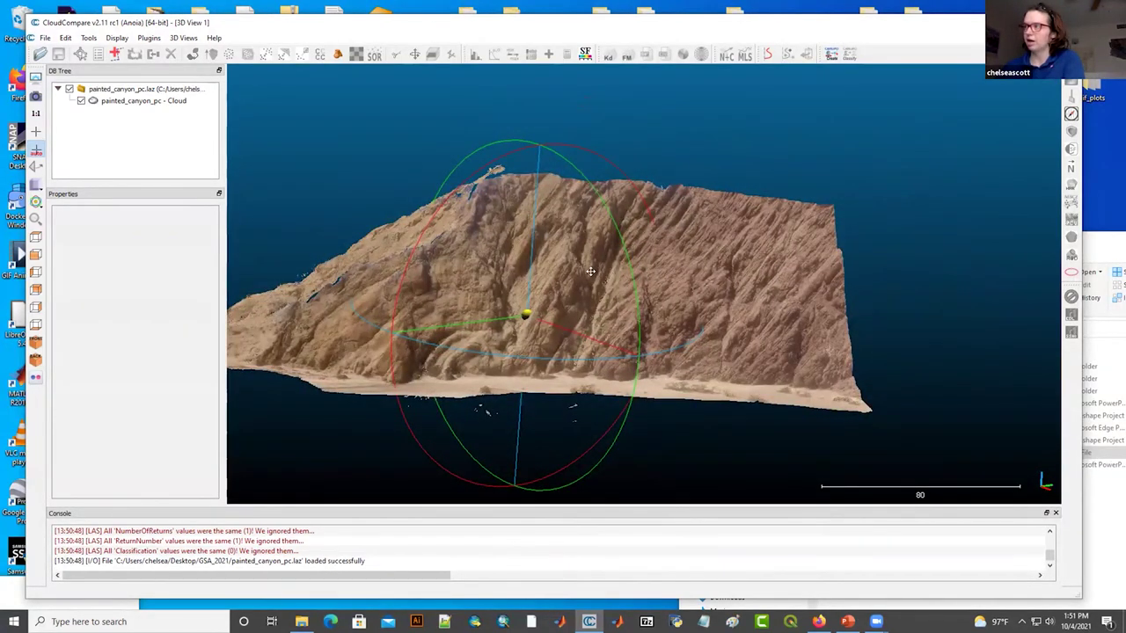
- Set the rotation pivot on the cliff face and zoom to frame ridge top to canyon floor
double_click(671, 307)
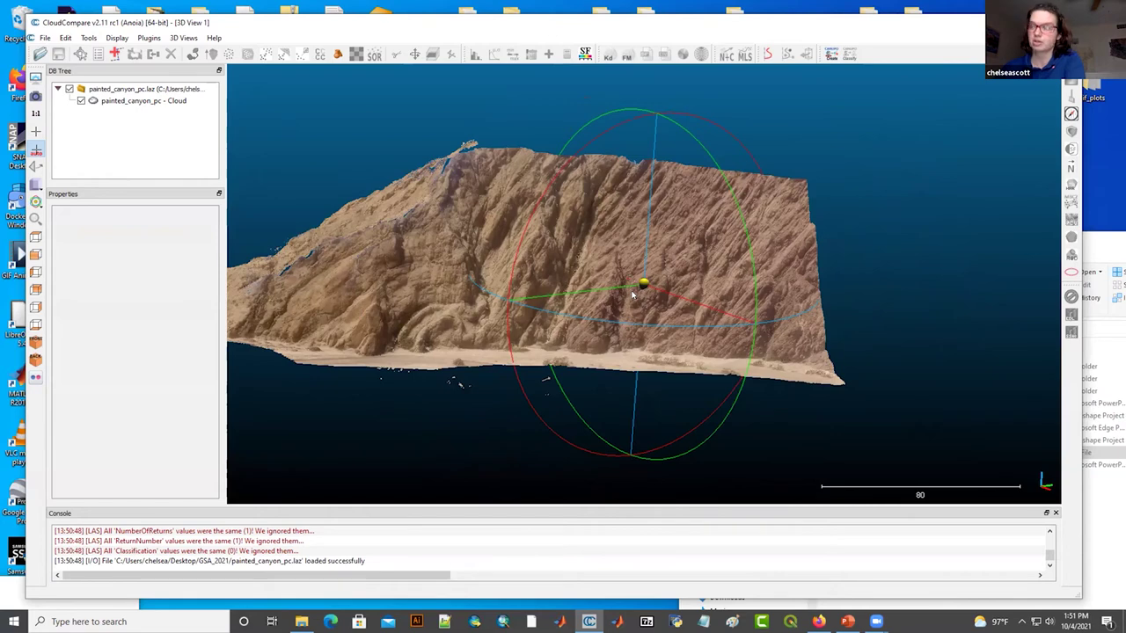
drag(500, 225, 543, 276)
scroll(546, 276, up, 4)
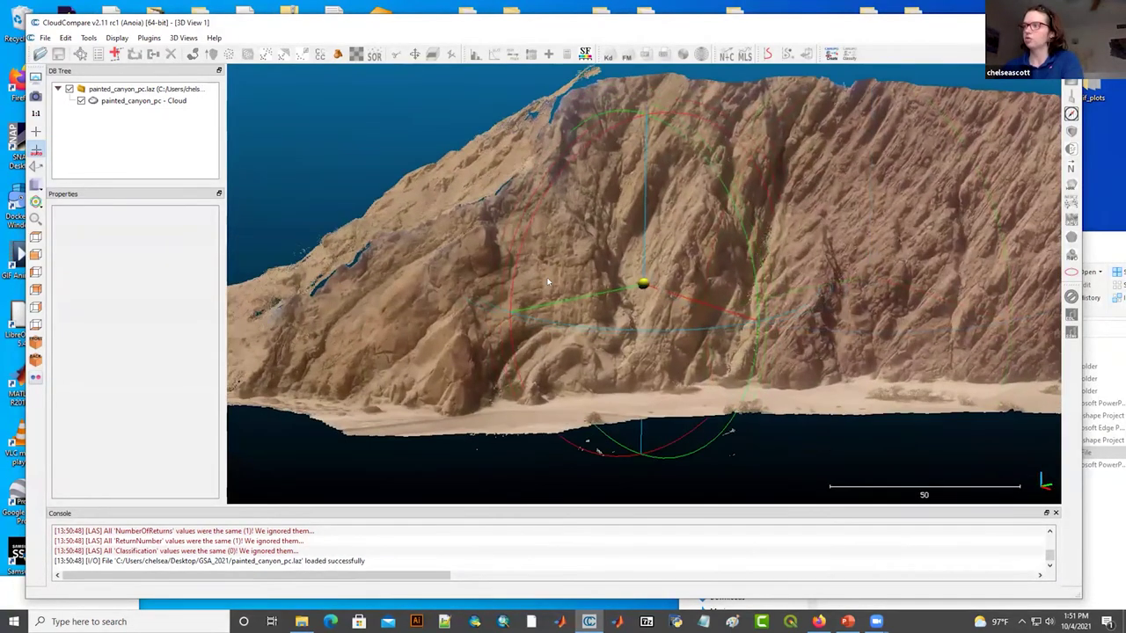
scroll(697, 261, up, 4)
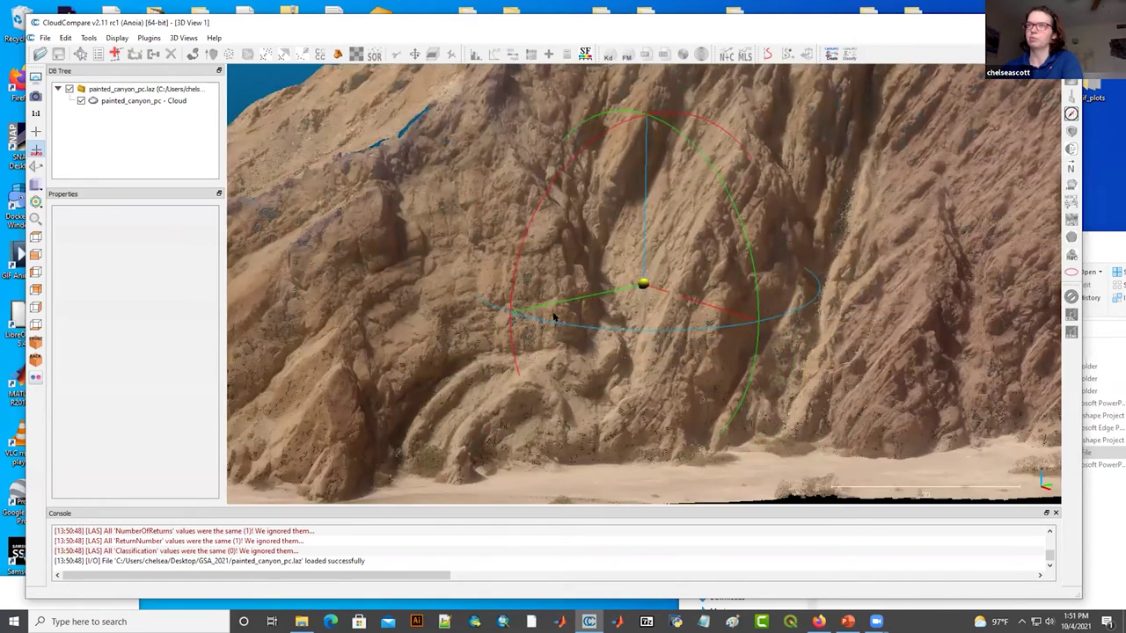
scroll(554, 318, up, 2)
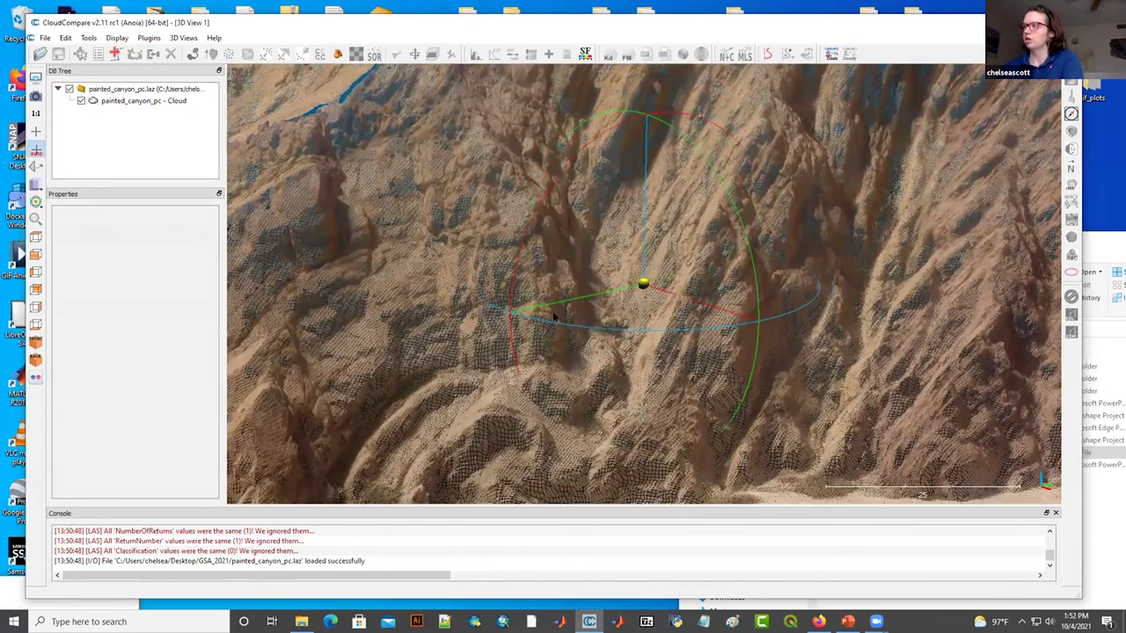
scroll(628, 232, down, 5)
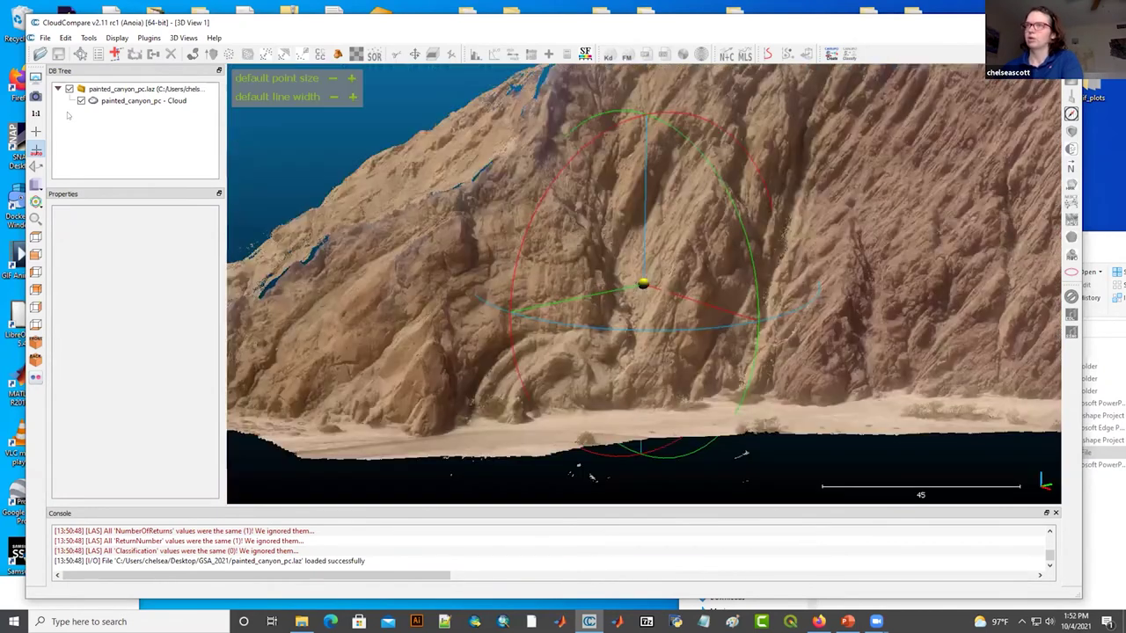
- Set the painted_canyon_pc cloud's point size to 3, then tilt the view down onto the cliff
click(134, 100)
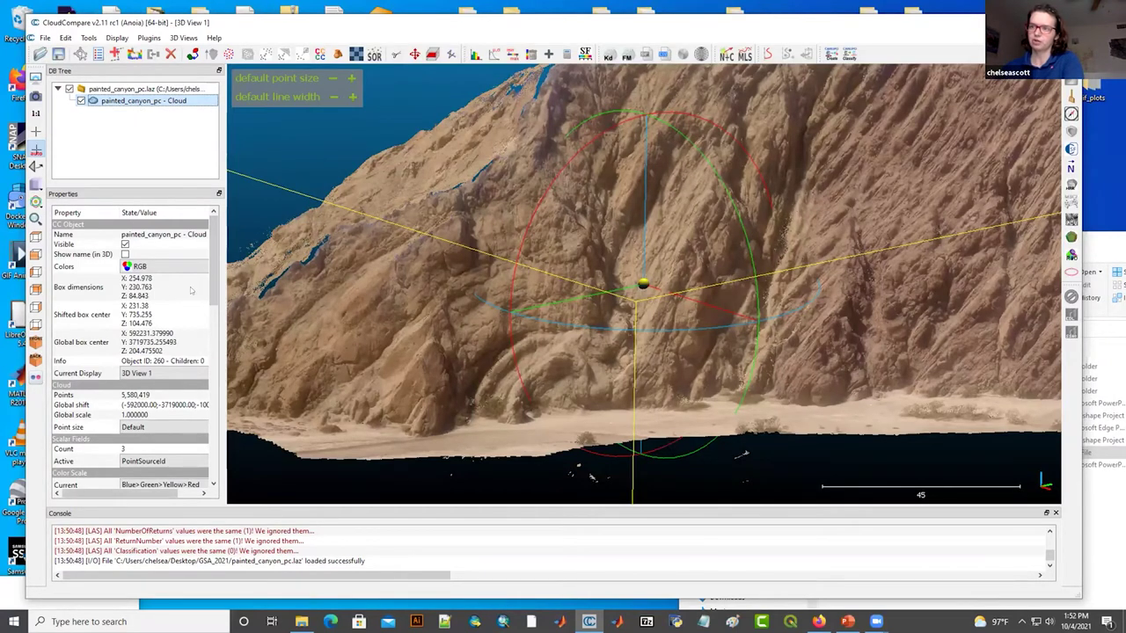
drag(212, 274, 212, 455)
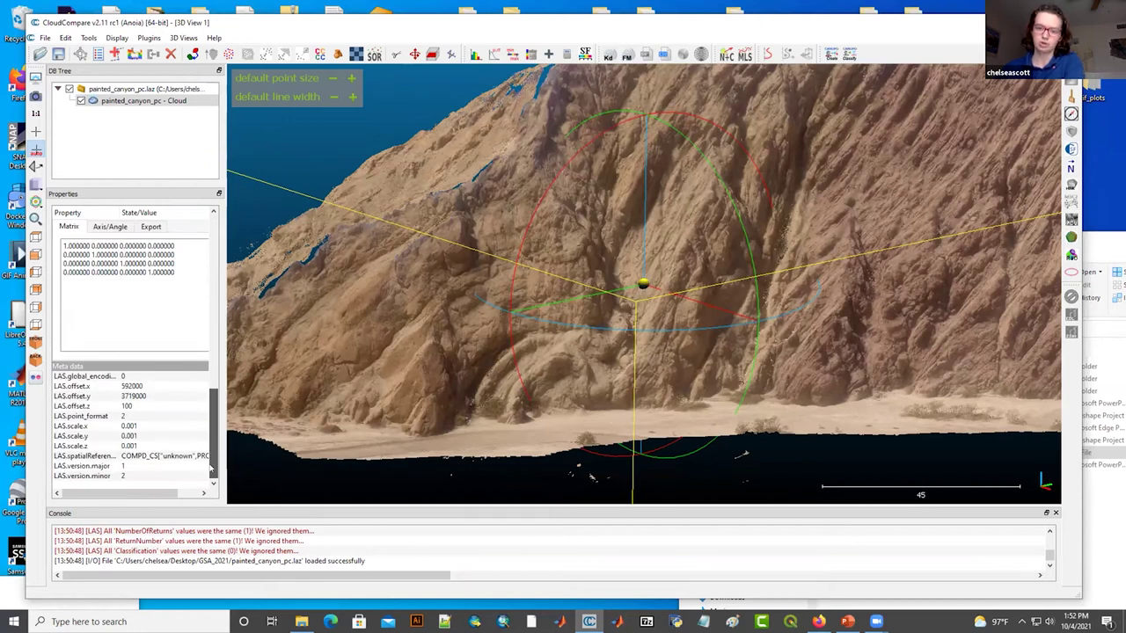
scroll(193, 313, up, 10)
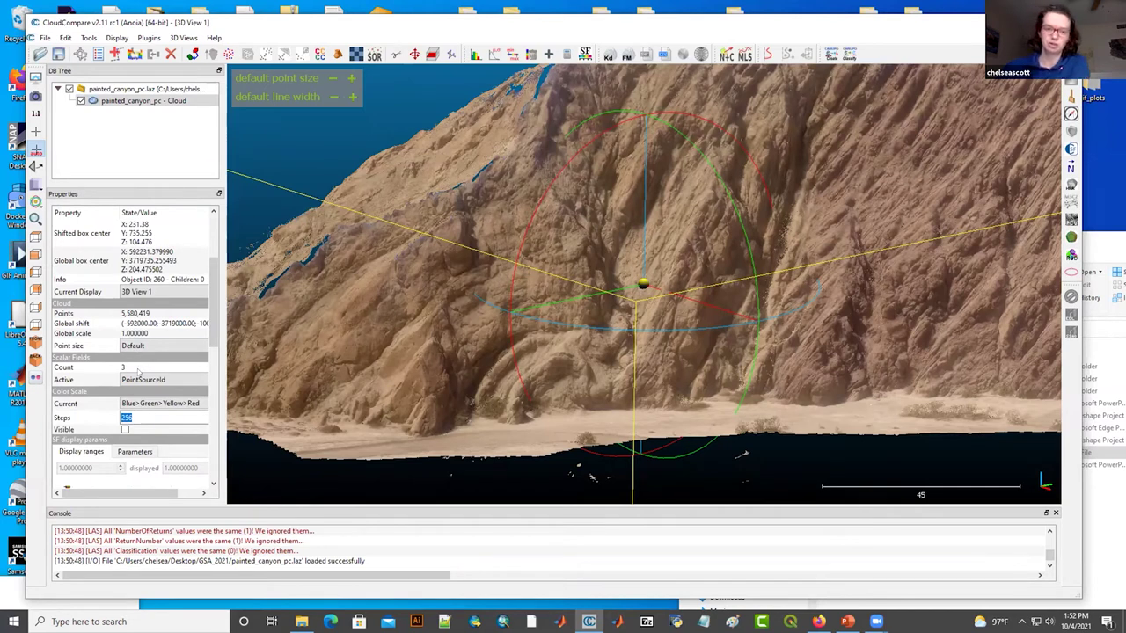
click(145, 345)
click(132, 380)
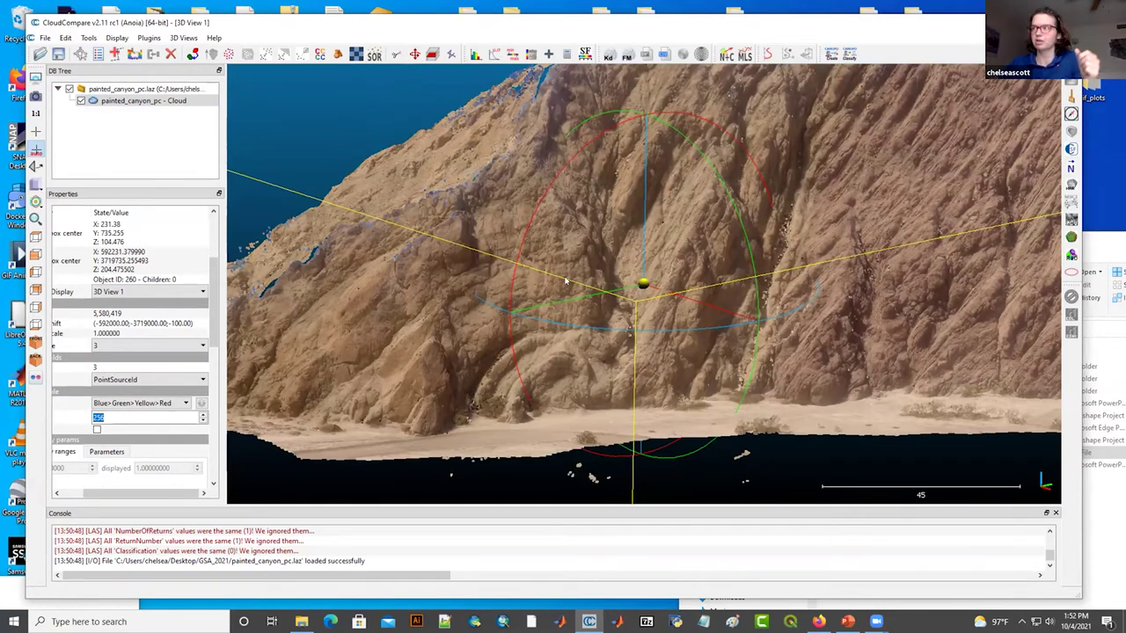
scroll(466, 290, up, 5)
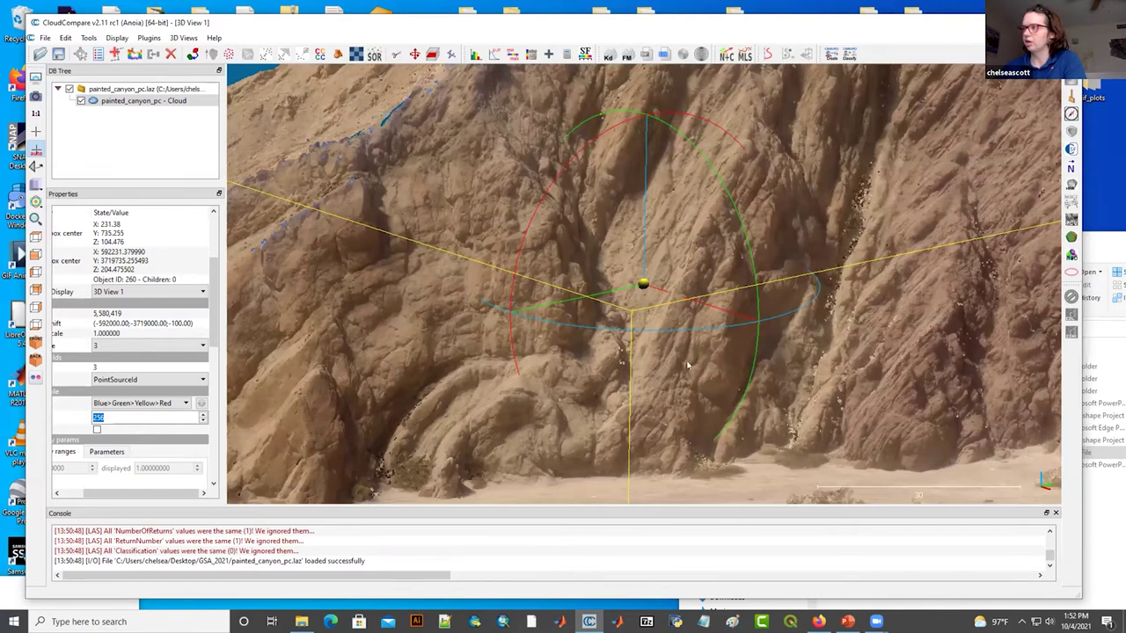
drag(689, 366, 740, 227)
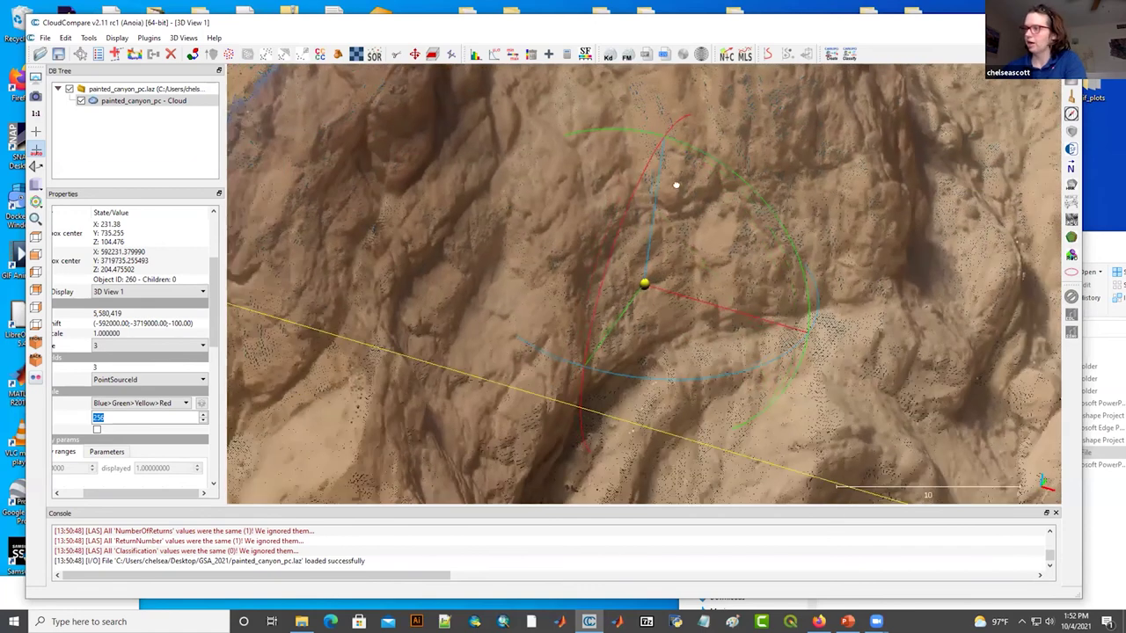
- Orbit the cloud for an oblique view across the cliff face, gullies and canyon floor
drag(677, 186, 651, 197)
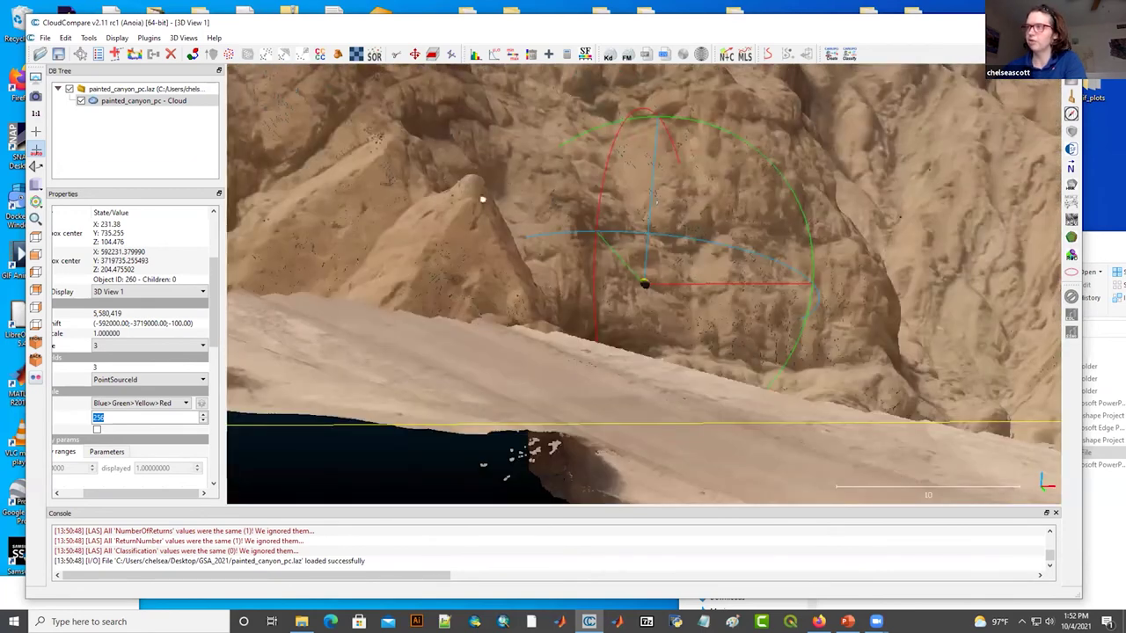
drag(482, 201, 533, 201)
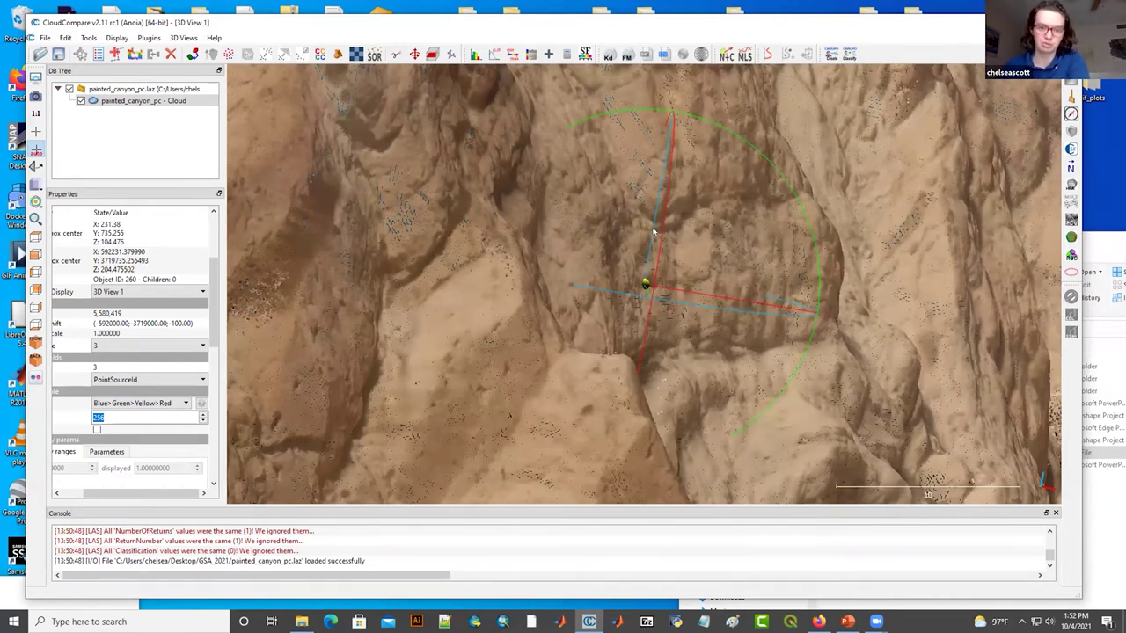
drag(654, 231, 701, 259)
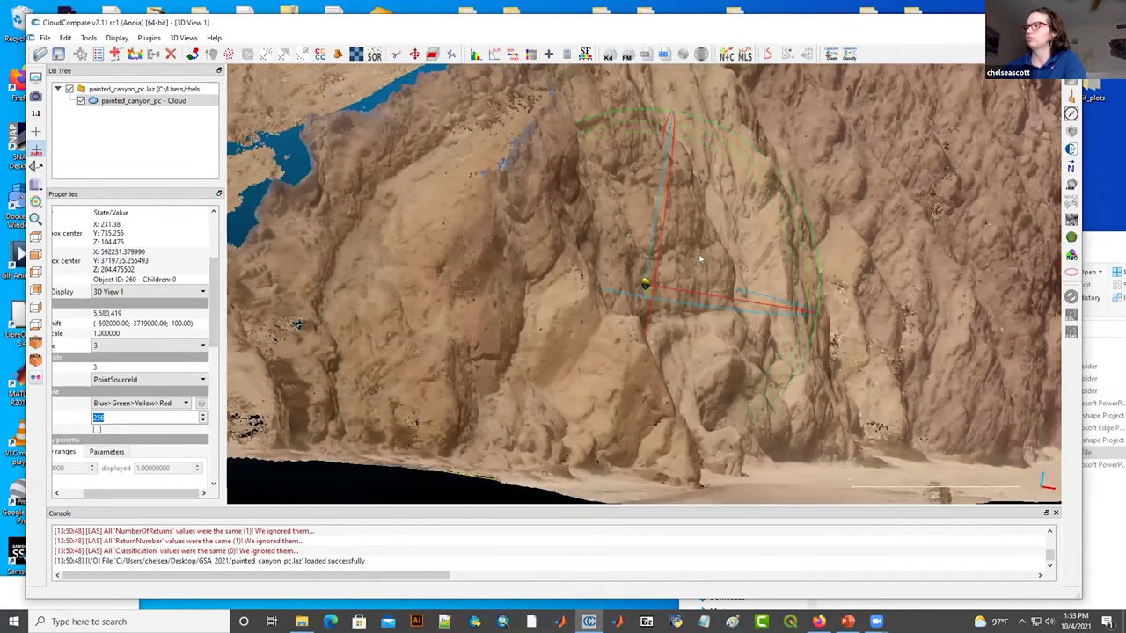
- Start the Compass plugin and maximize the CloudCompare window
click(149, 38)
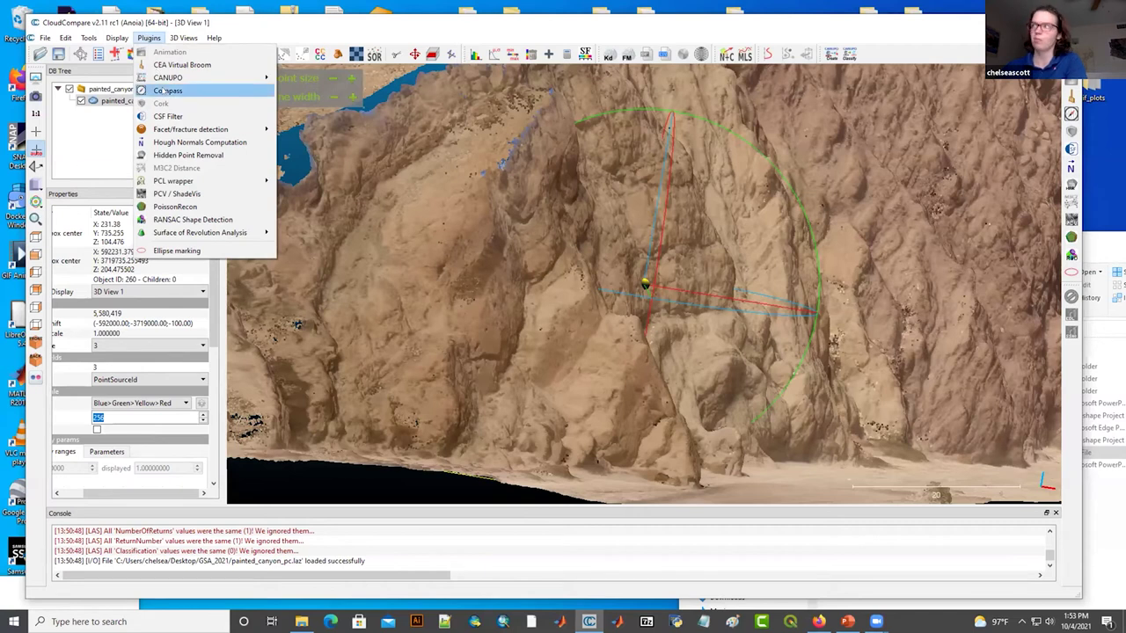
click(164, 92)
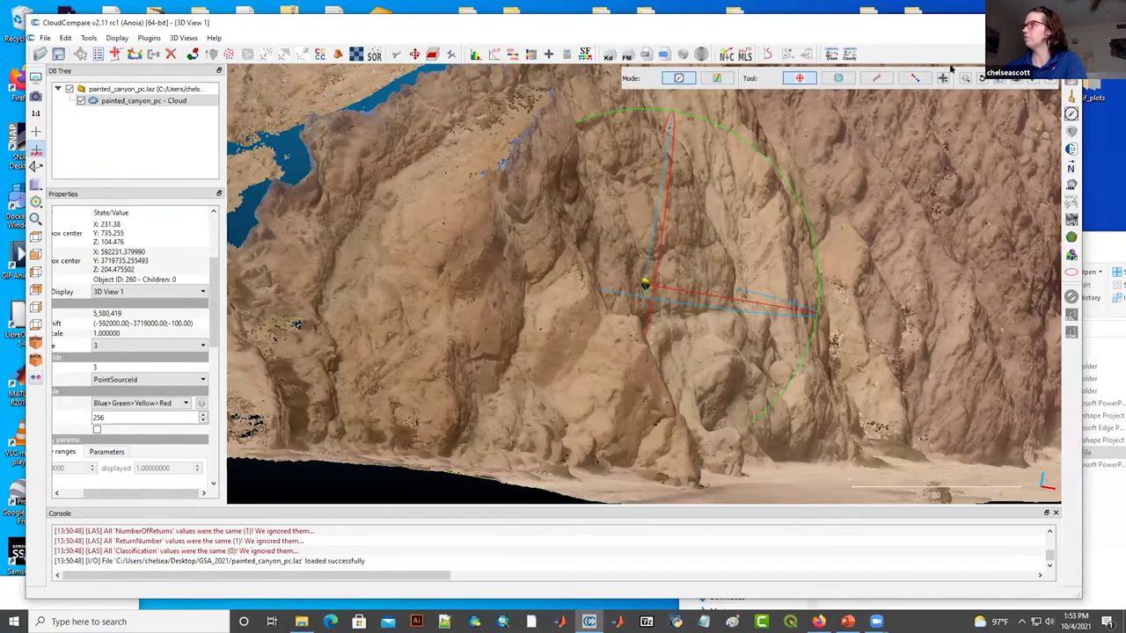
key(super+Up)
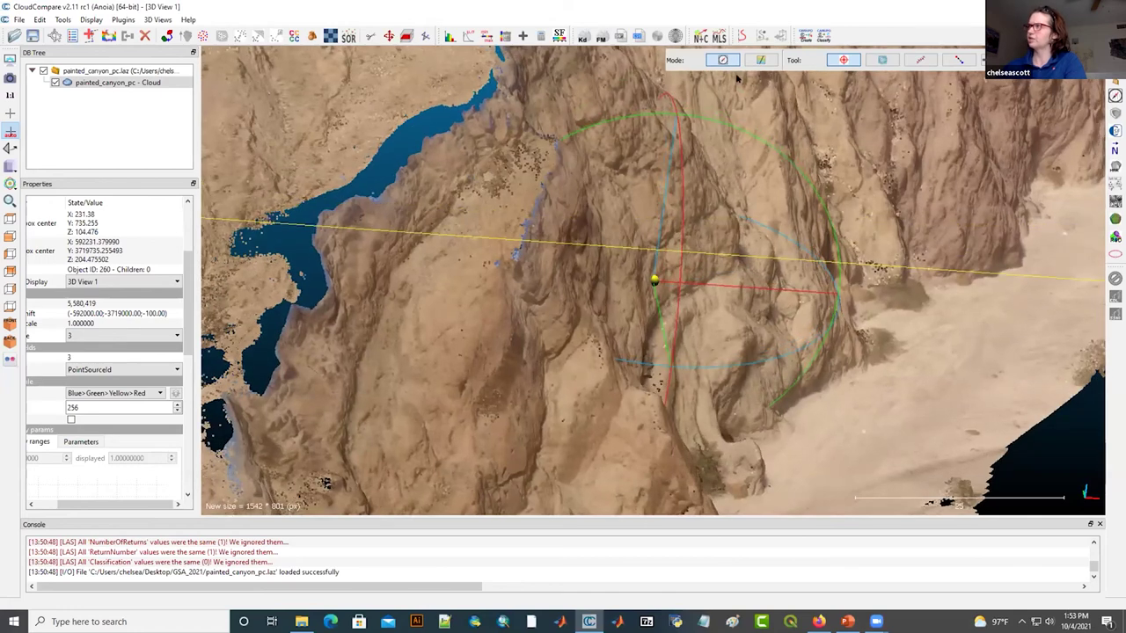
- Orbit the view to an oblique angle over the fractured ridge and wash
drag(738, 79, 936, 58)
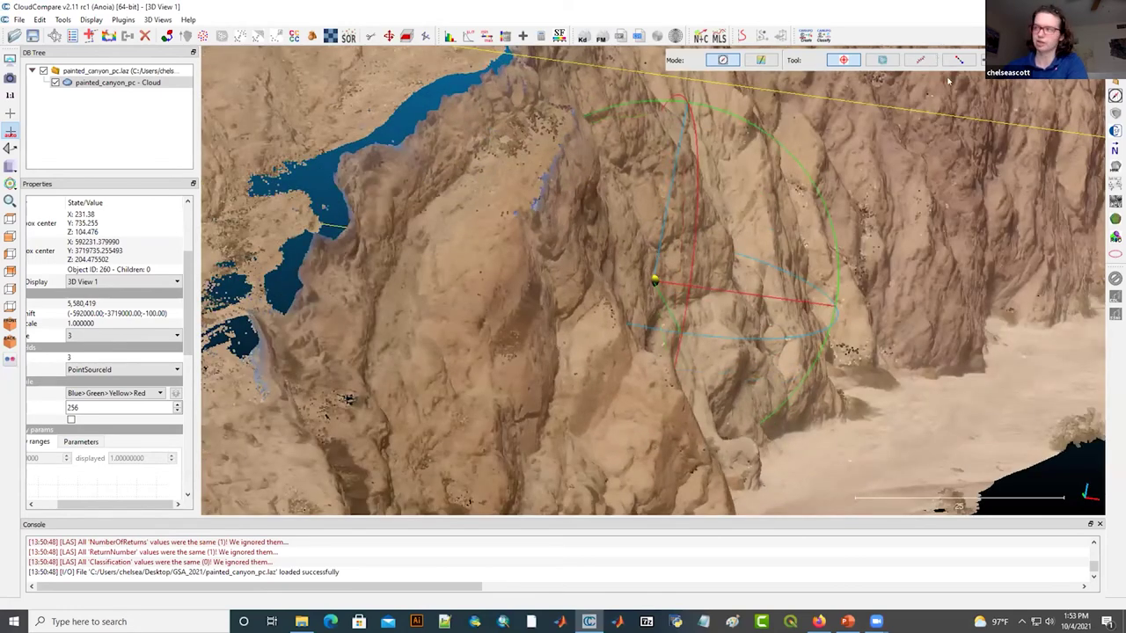
drag(568, 125, 578, 206)
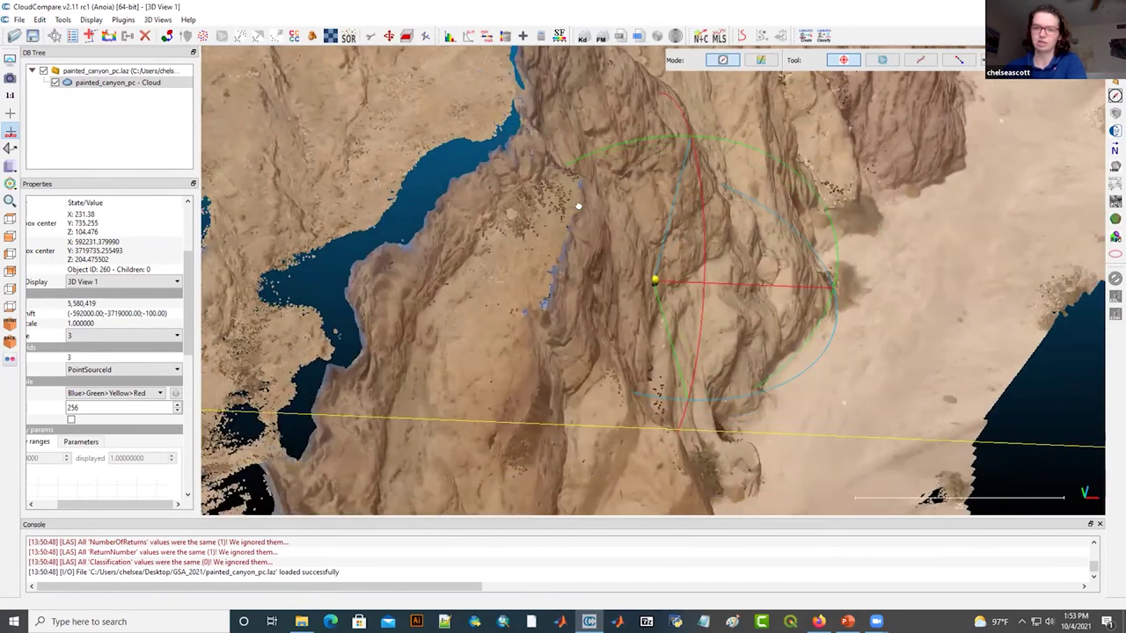
drag(710, 289, 709, 255)
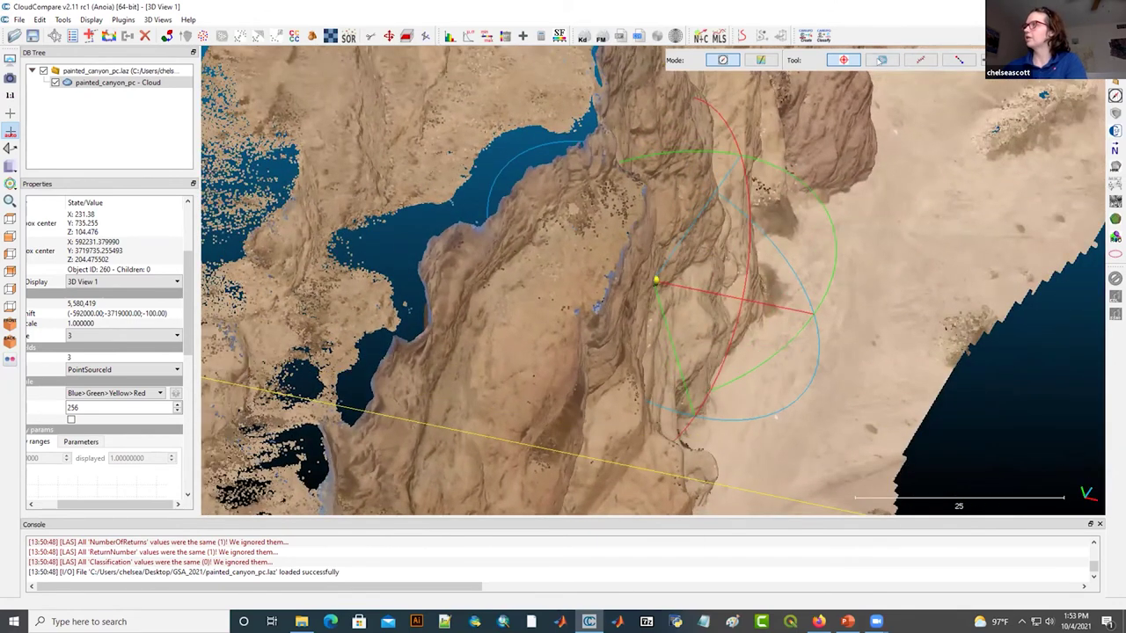
- Switch to the Compass Plane tool and orient the view over the cliff outcrop
click(881, 60)
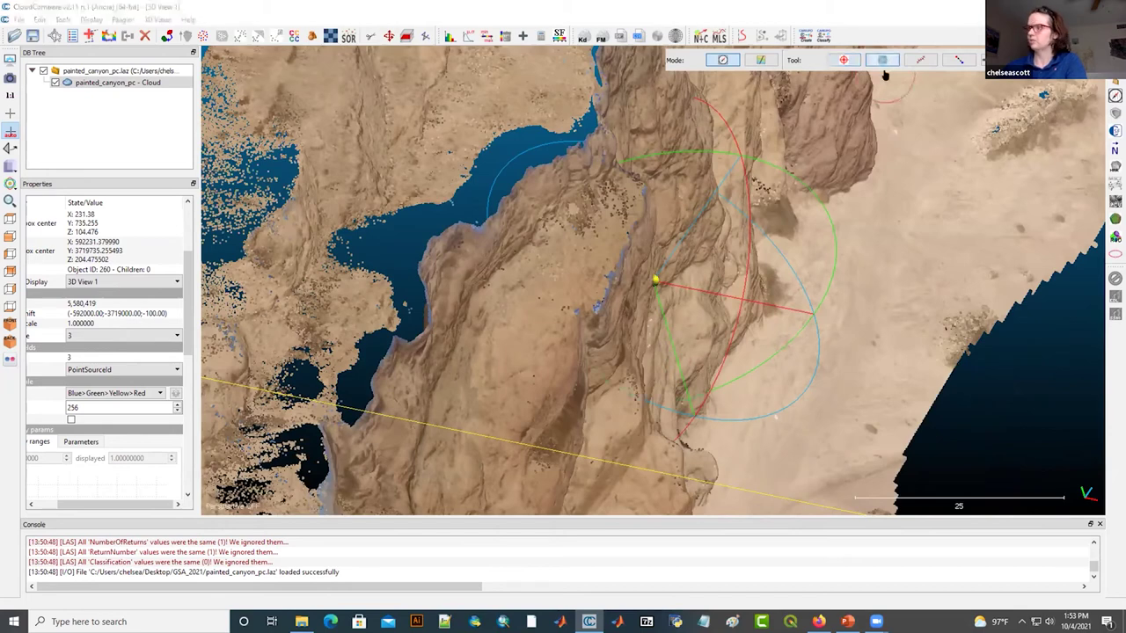
drag(346, 231, 302, 238)
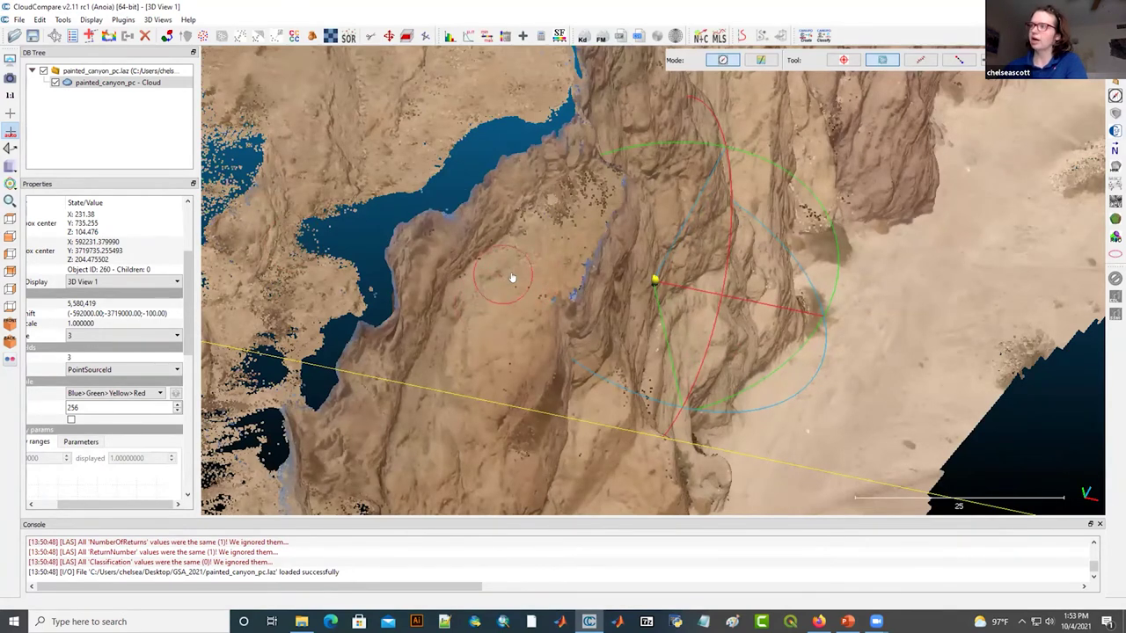
drag(513, 278, 563, 357)
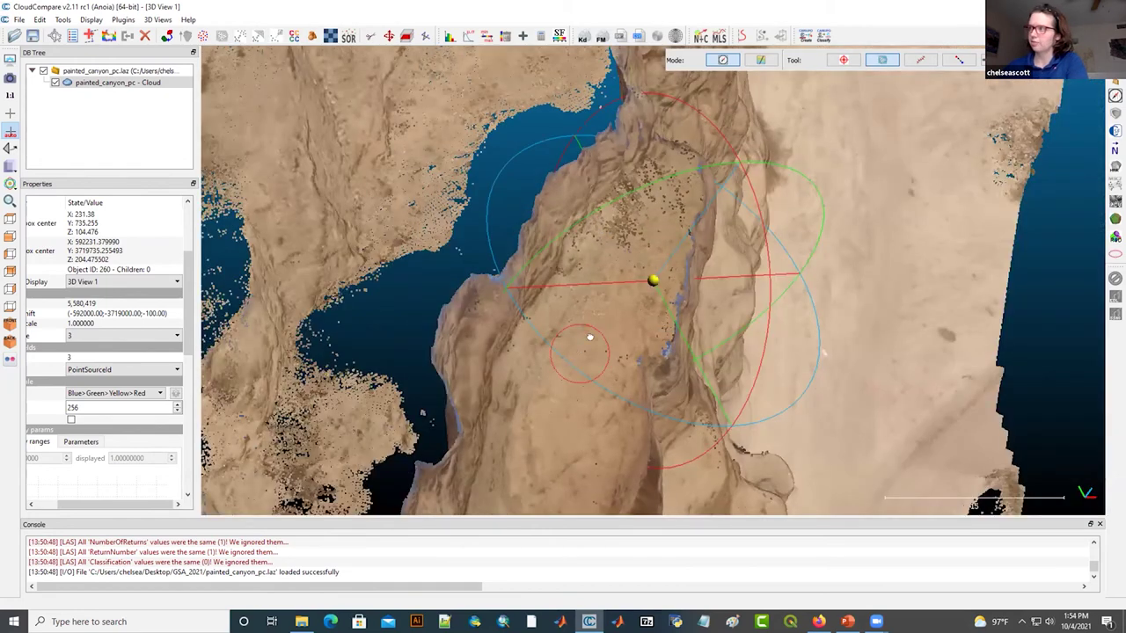
mouse_move(588, 334)
mouse_down()
mouse_move(473, 293)
mouse_move(502, 314)
mouse_move(606, 324)
mouse_move(595, 332)
mouse_up()
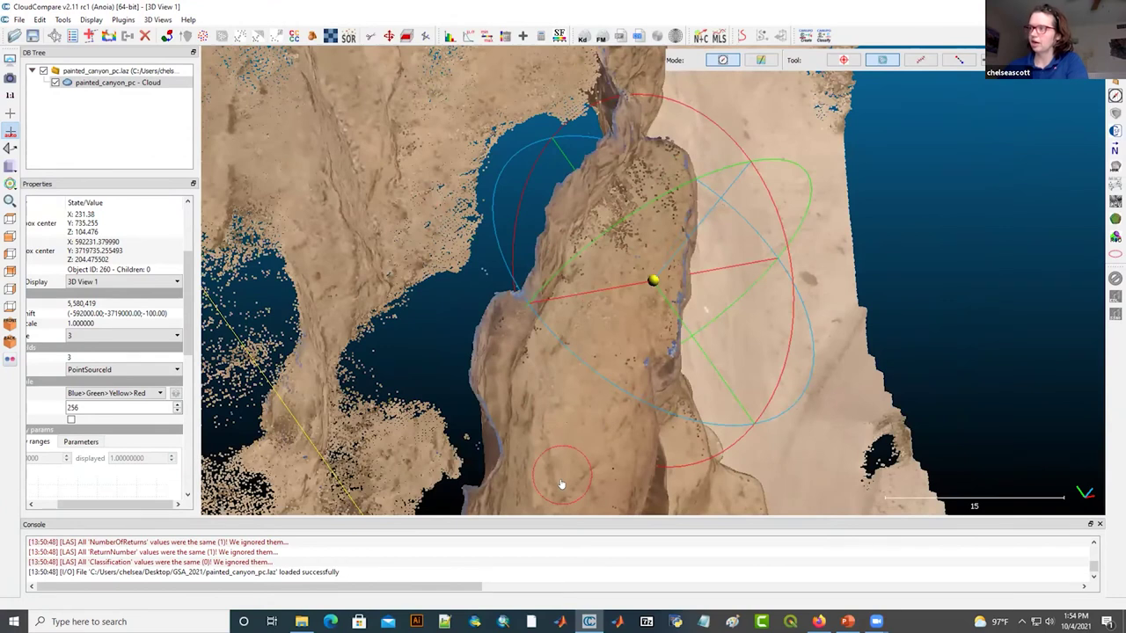
- Pick bedding surfaces on the cliff to record 37/230, 40/227, 38/228 and 40/228
click(591, 360)
click(580, 431)
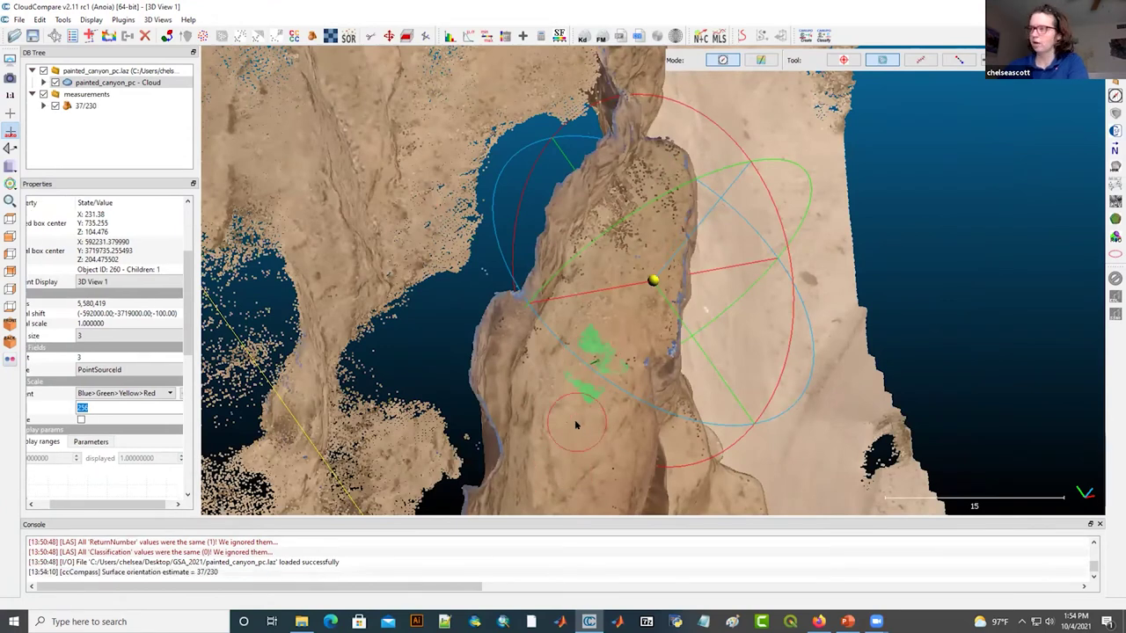
click(582, 375)
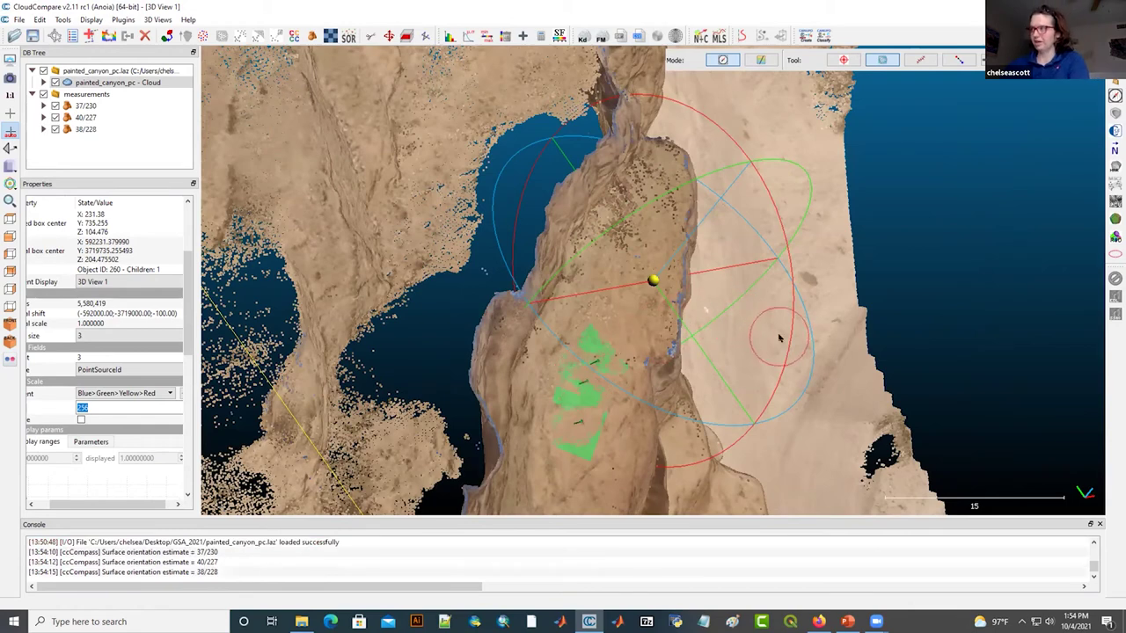
drag(783, 359, 577, 347)
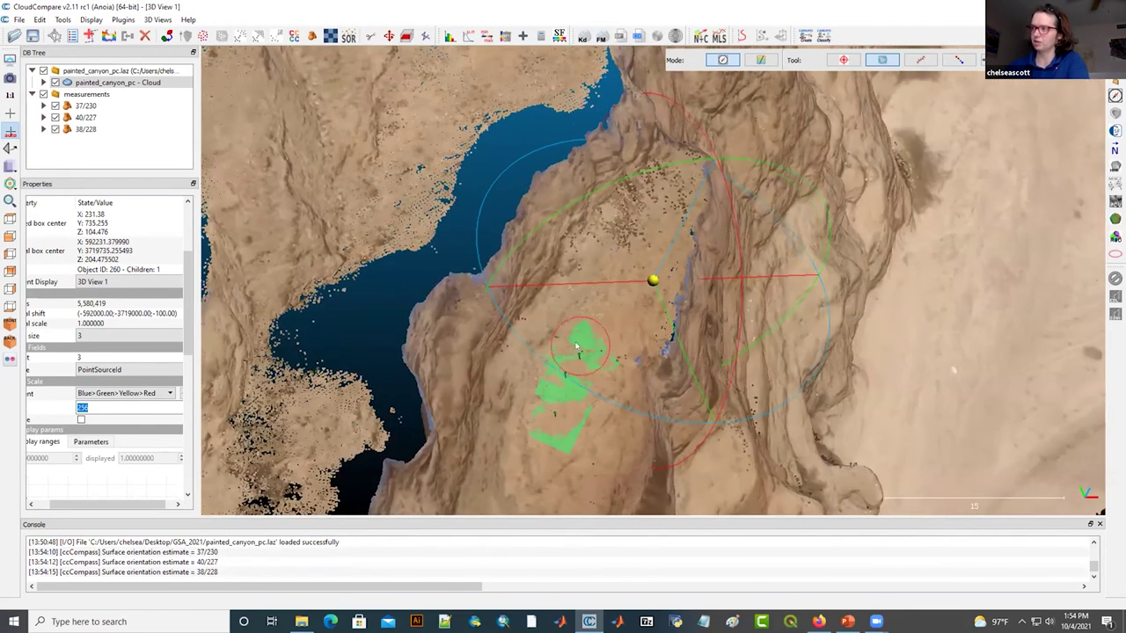
drag(436, 300, 582, 385)
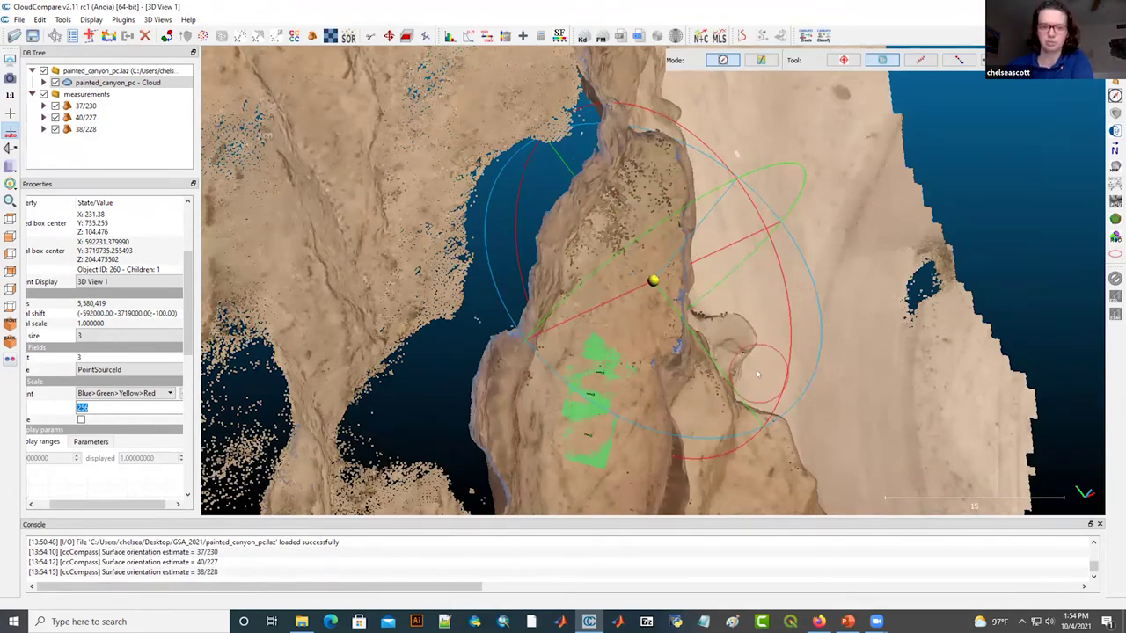
drag(756, 374, 642, 354)
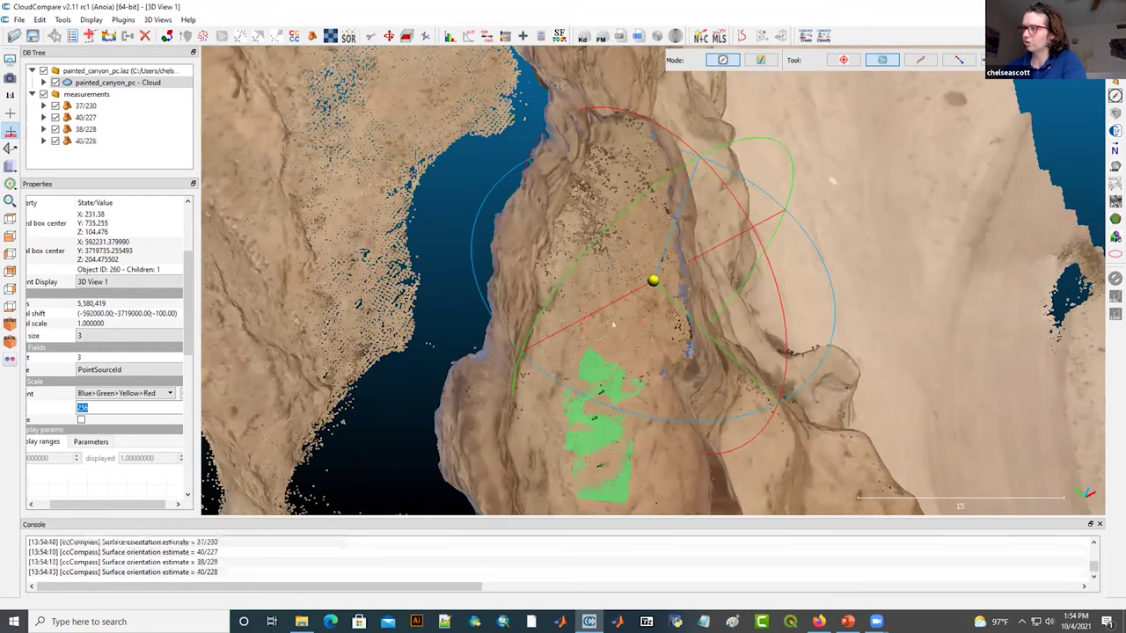
- Add a 42/234 bedding-plane measurement, then zoom and orbit toward the beach below the cliff
click(614, 337)
drag(651, 380, 372, 272)
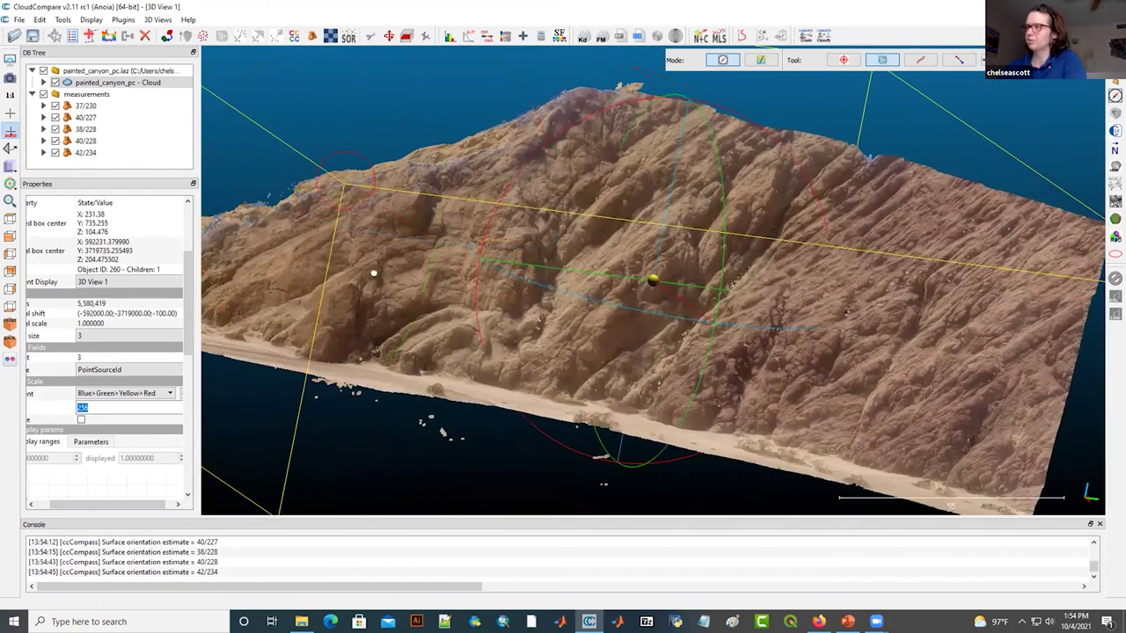
scroll(409, 321, up, 6)
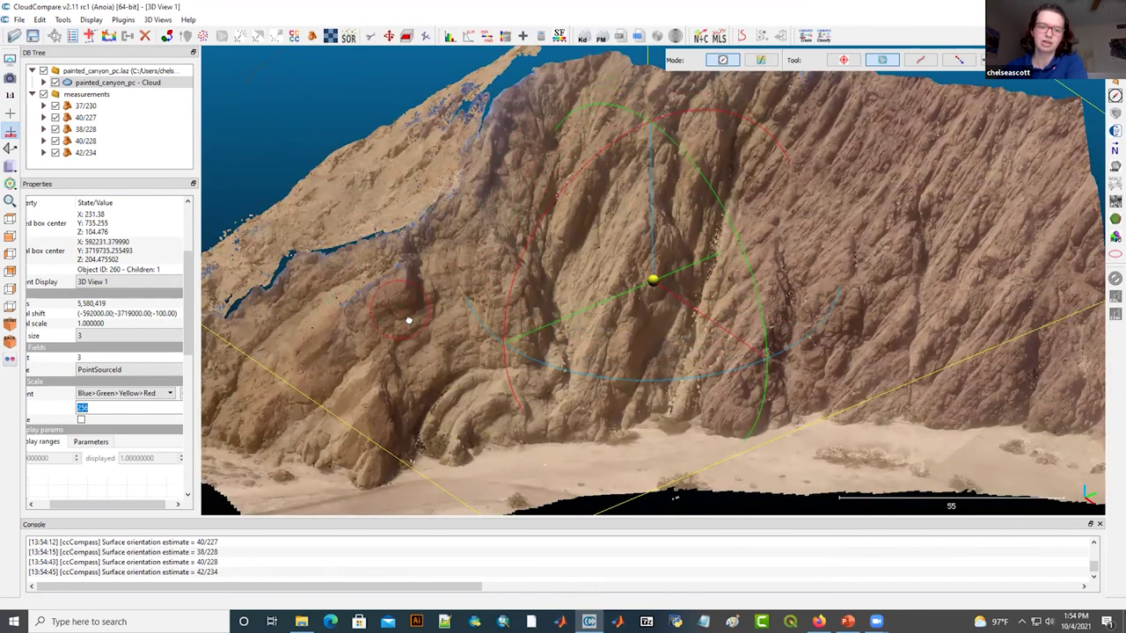
drag(408, 321, 484, 457)
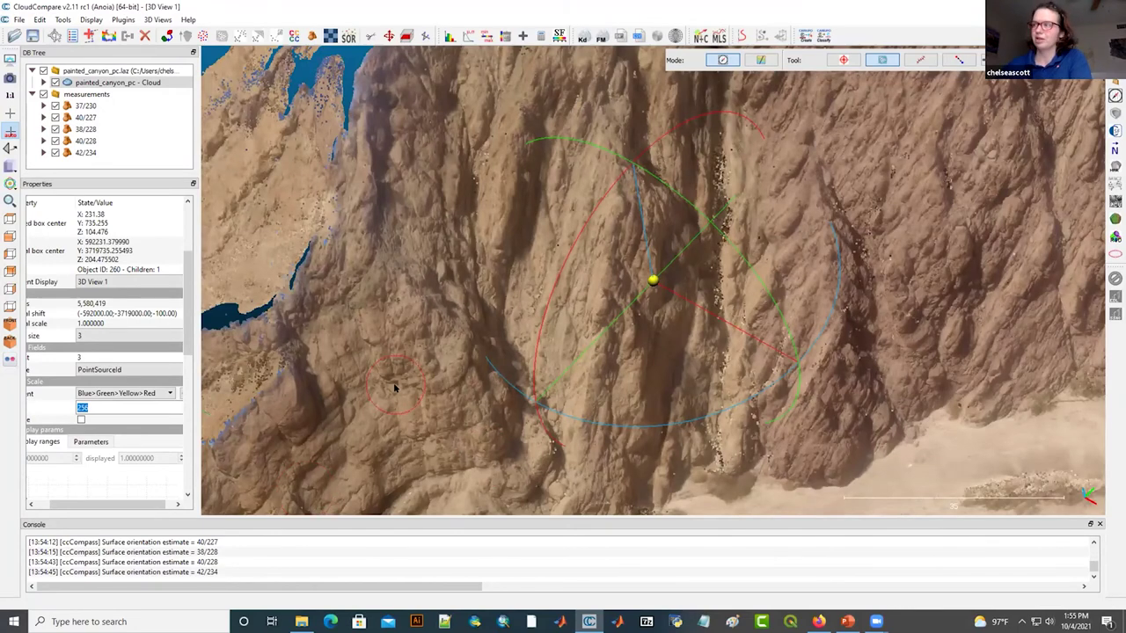
scroll(394, 387, down, 5)
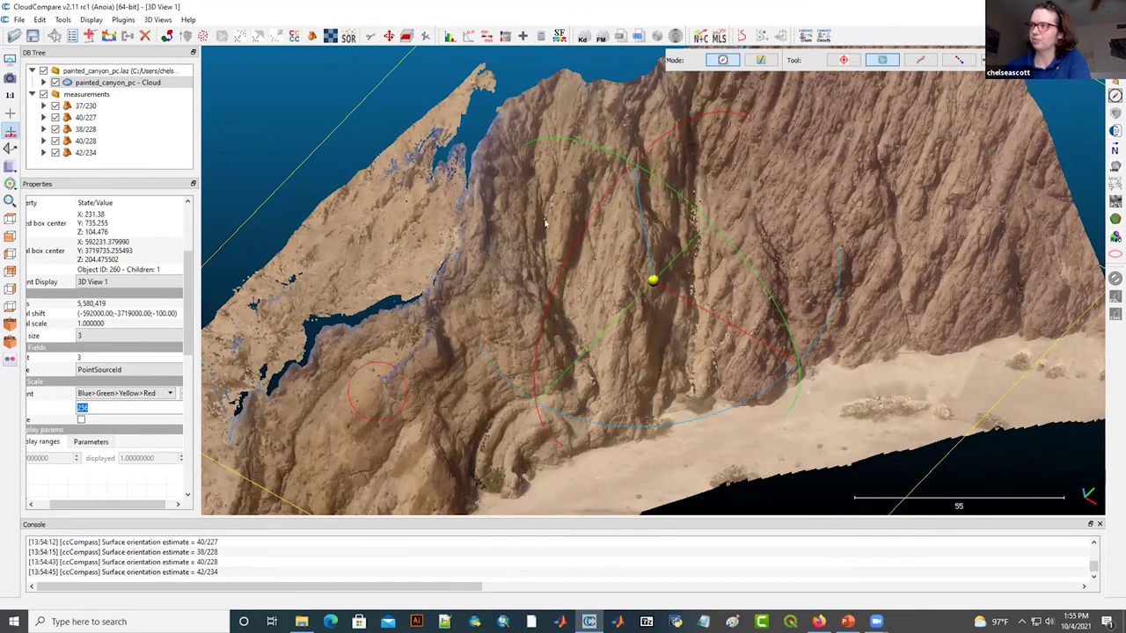
drag(545, 224, 539, 310)
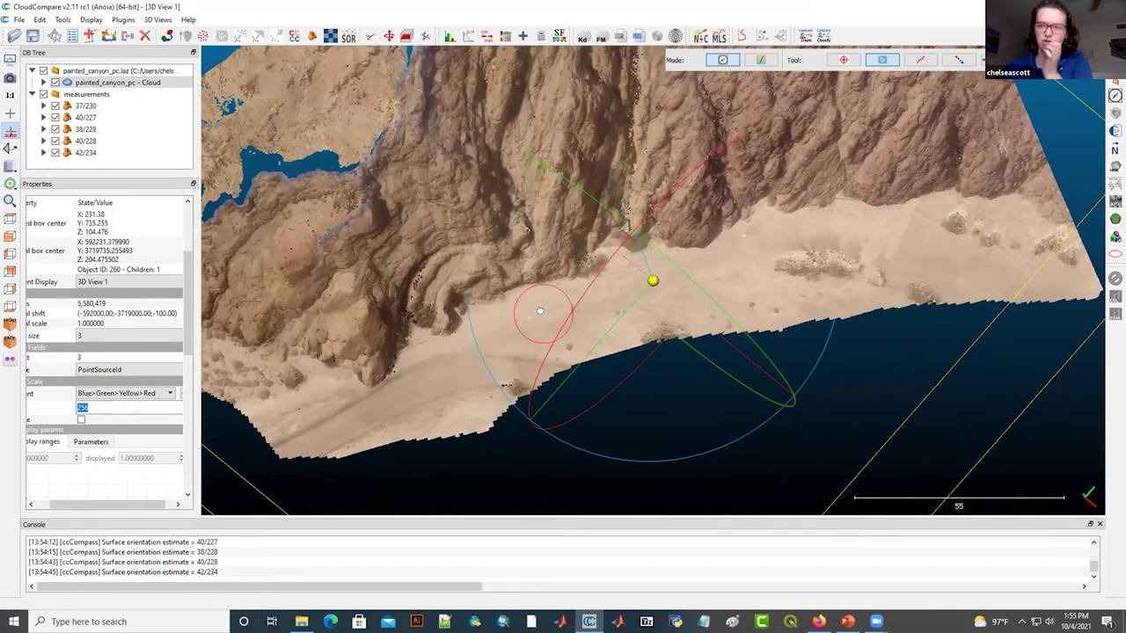
scroll(554, 223, up, 3)
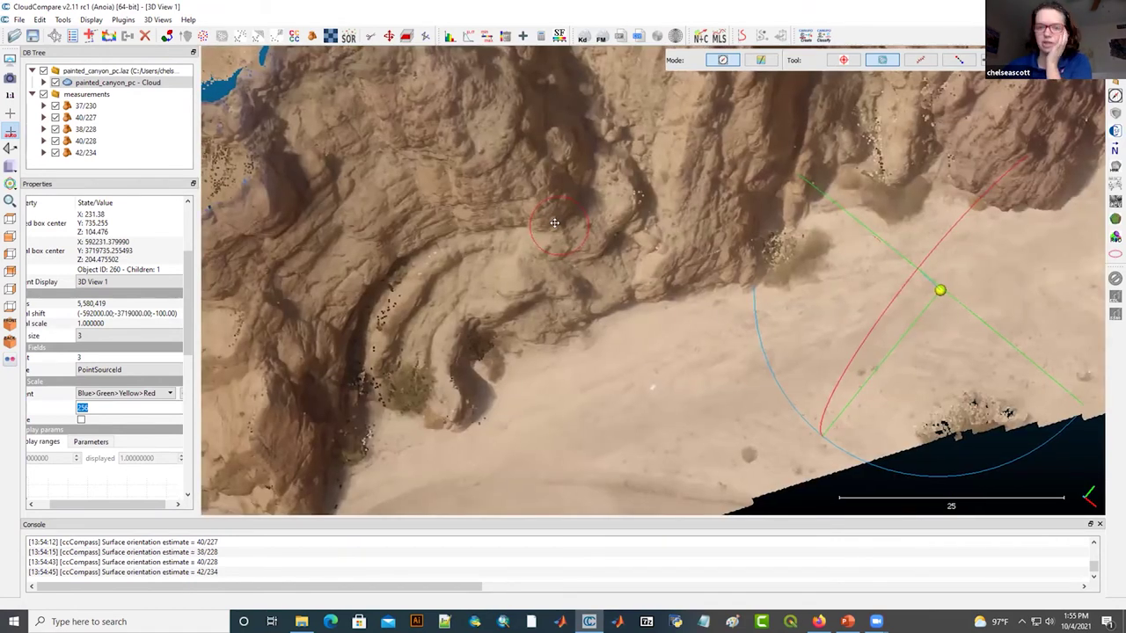
drag(554, 223, 501, 231)
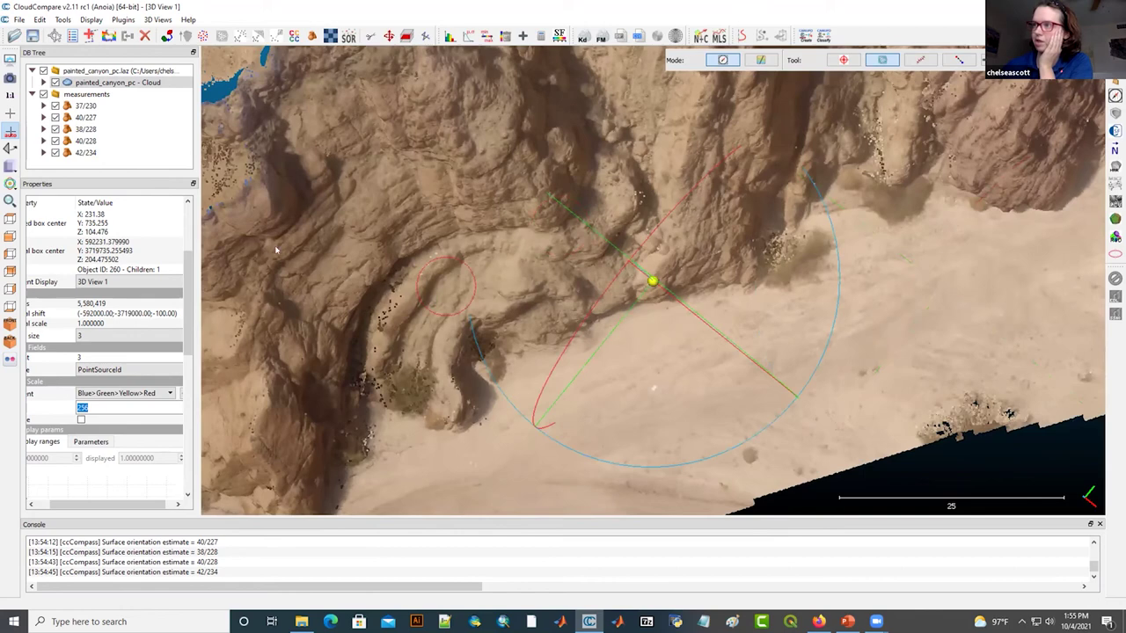
- Measure bedding planes on the folded layer, including 38/210, then rotate along the cliff
drag(275, 251, 529, 338)
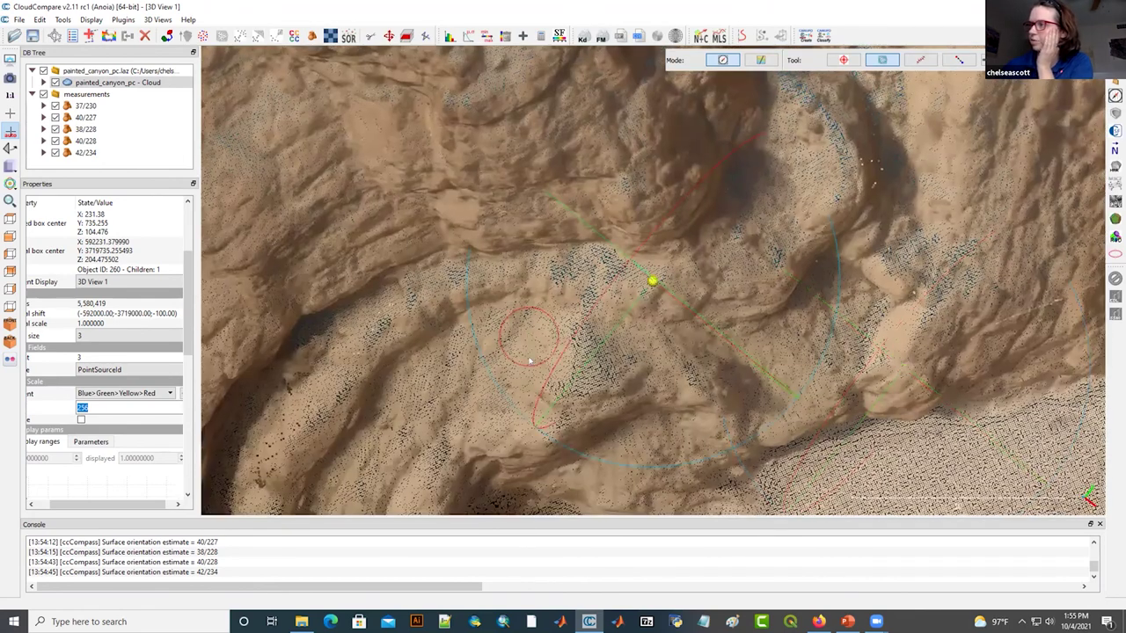
click(530, 356)
click(508, 394)
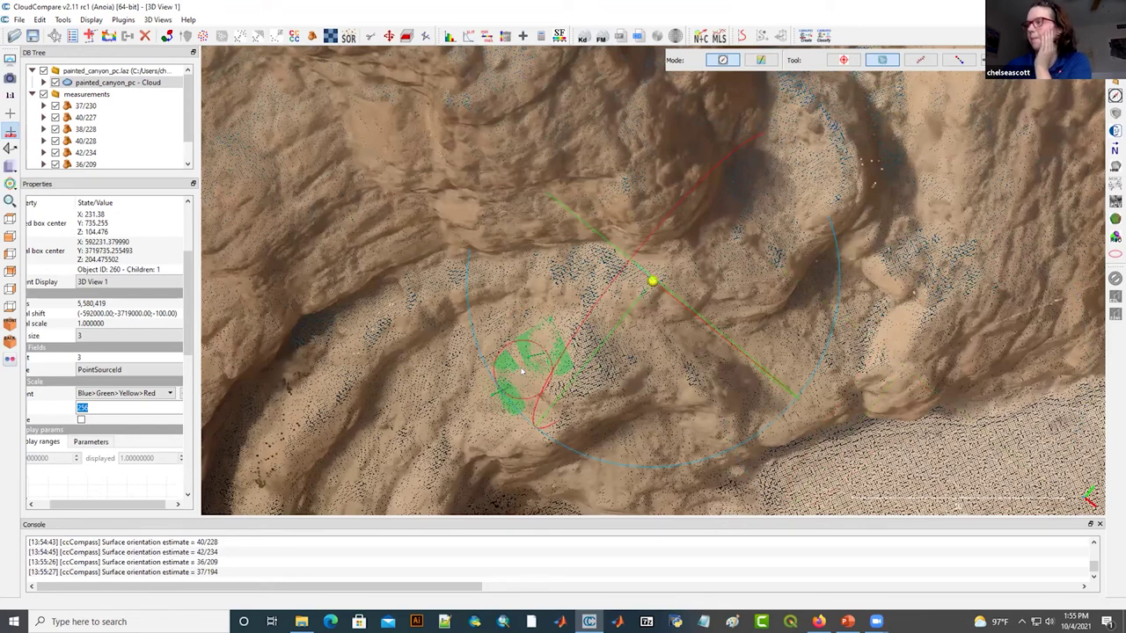
click(522, 372)
drag(521, 372, 390, 360)
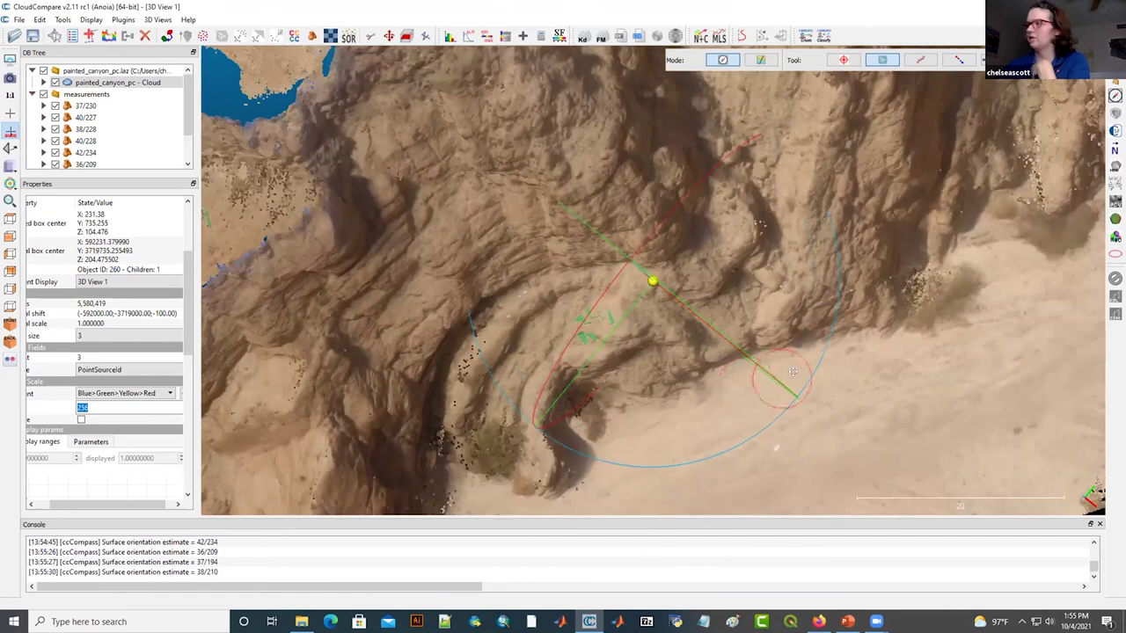
drag(781, 379, 474, 186)
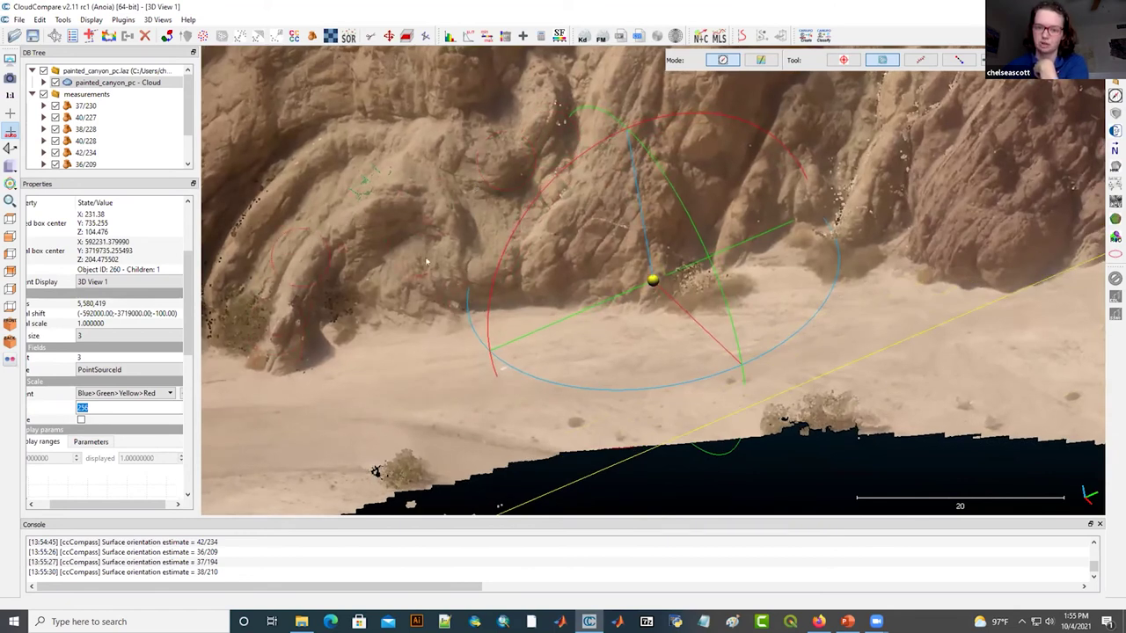
scroll(426, 261, up, 4)
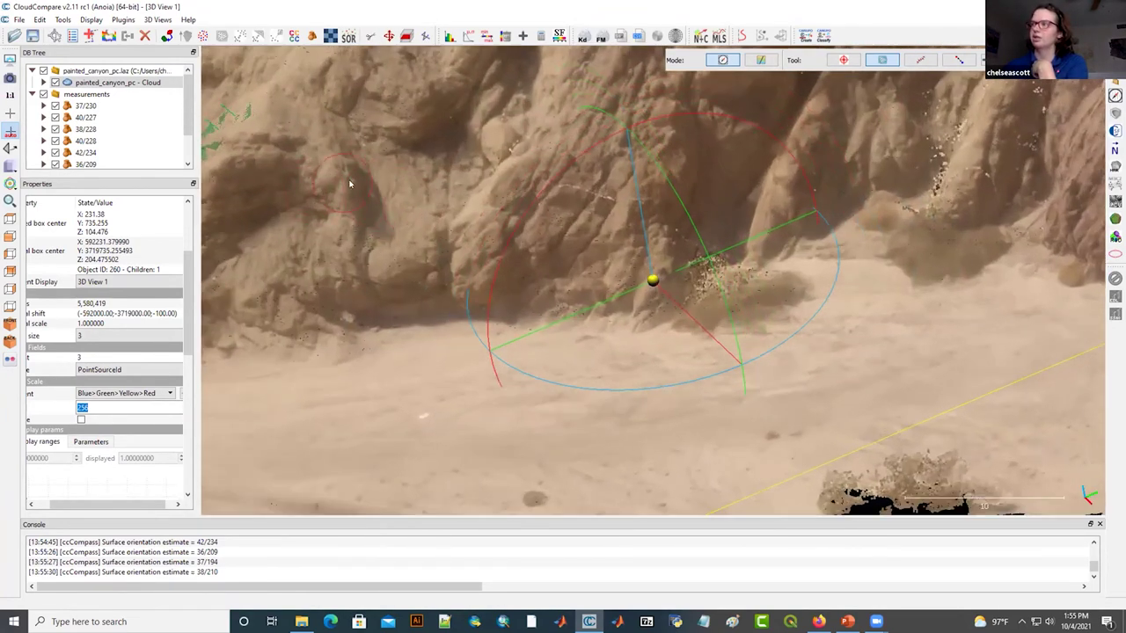
- Measure a bedding plane on the cliff face and orbit it beside the pivot
click(349, 184)
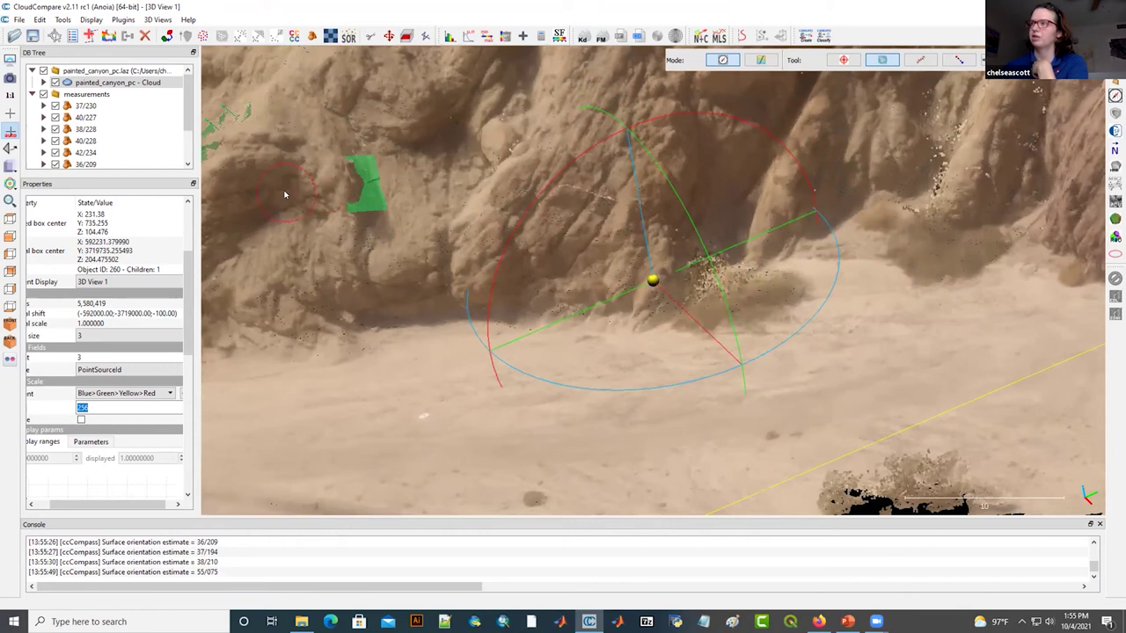
drag(284, 194, 459, 272)
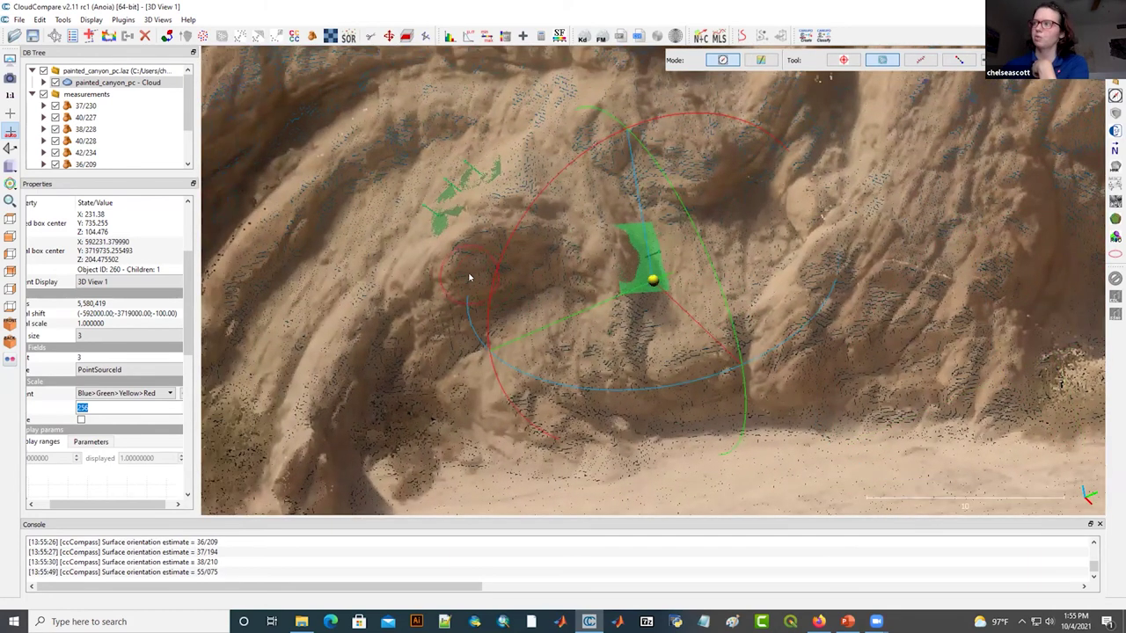
scroll(435, 229, up, 3)
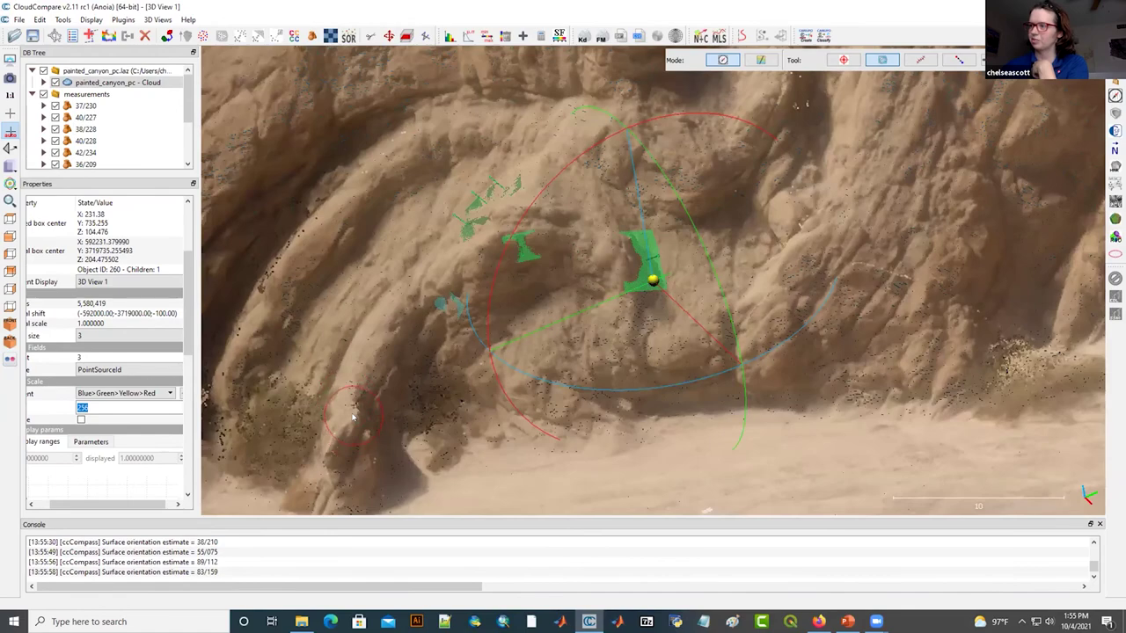
mouse_move(541, 314)
mouse_down()
mouse_move(478, 340)
mouse_move(485, 350)
mouse_move(412, 401)
mouse_up()
- Add bedding-plane measurements 21/019, 34/336 and 30/150, then lower the view toward the canyon floor
click(412, 401)
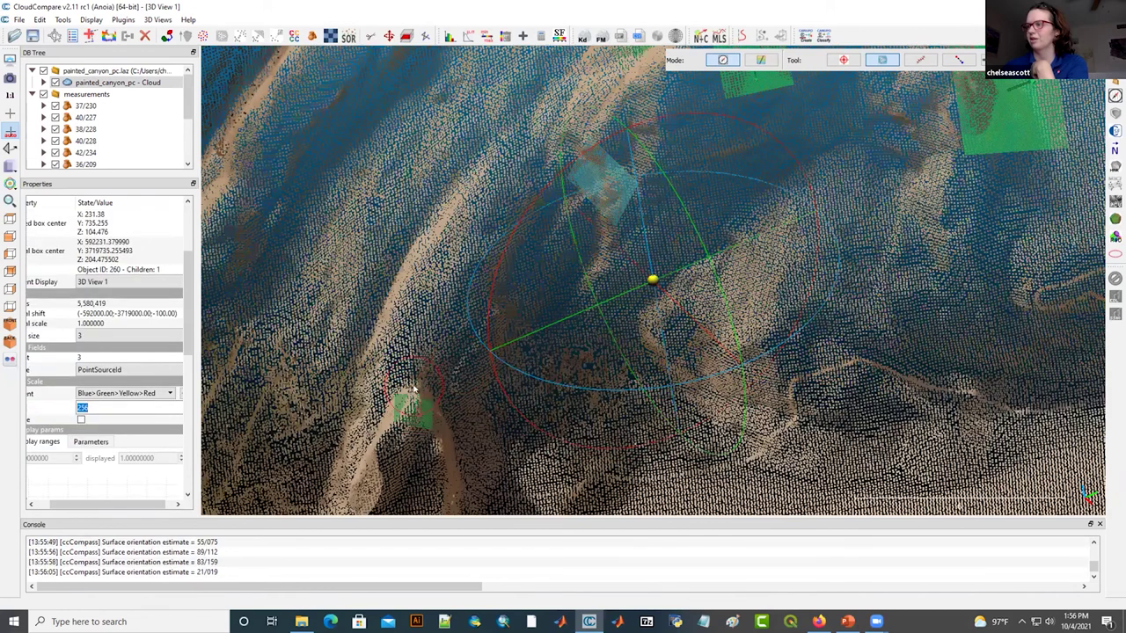
click(419, 380)
drag(428, 364, 432, 353)
click(435, 360)
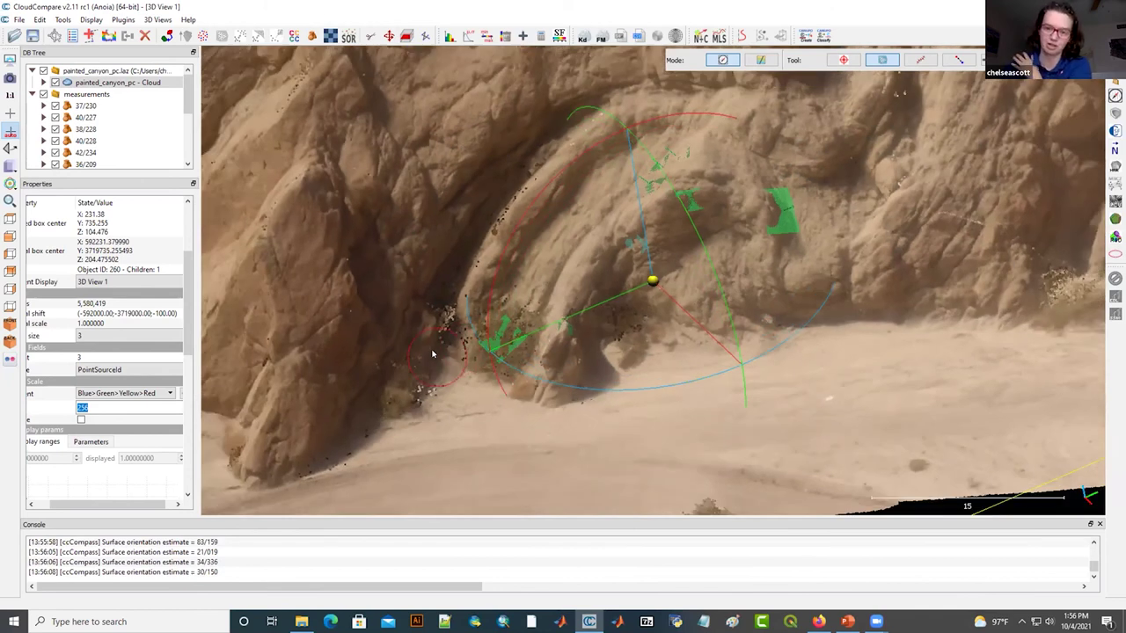
drag(432, 353, 398, 303)
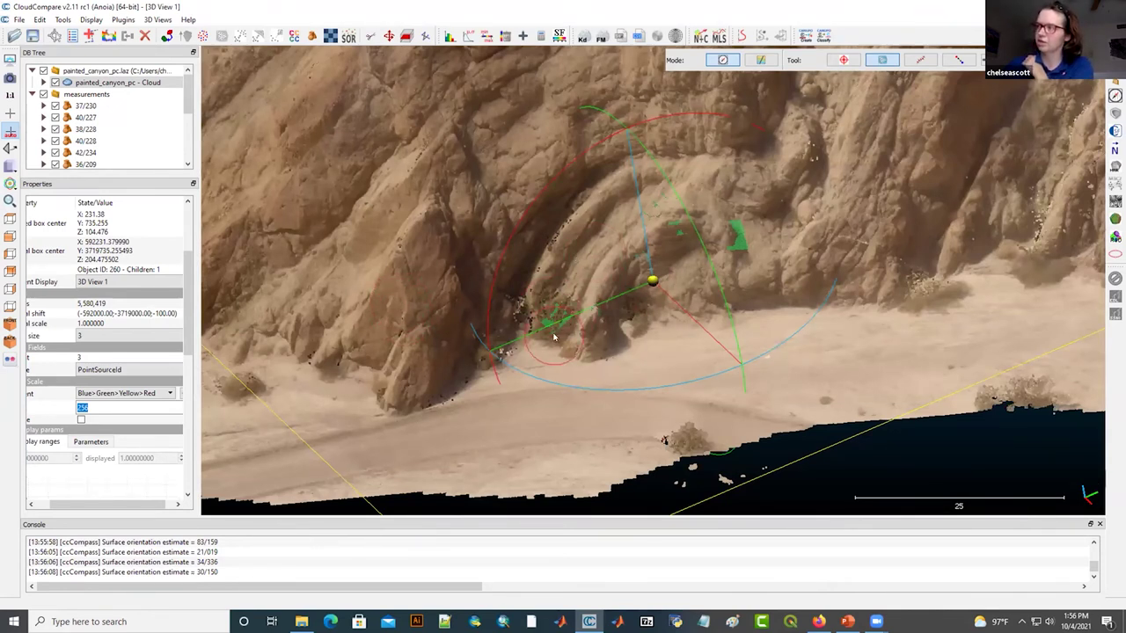
drag(556, 315, 484, 328)
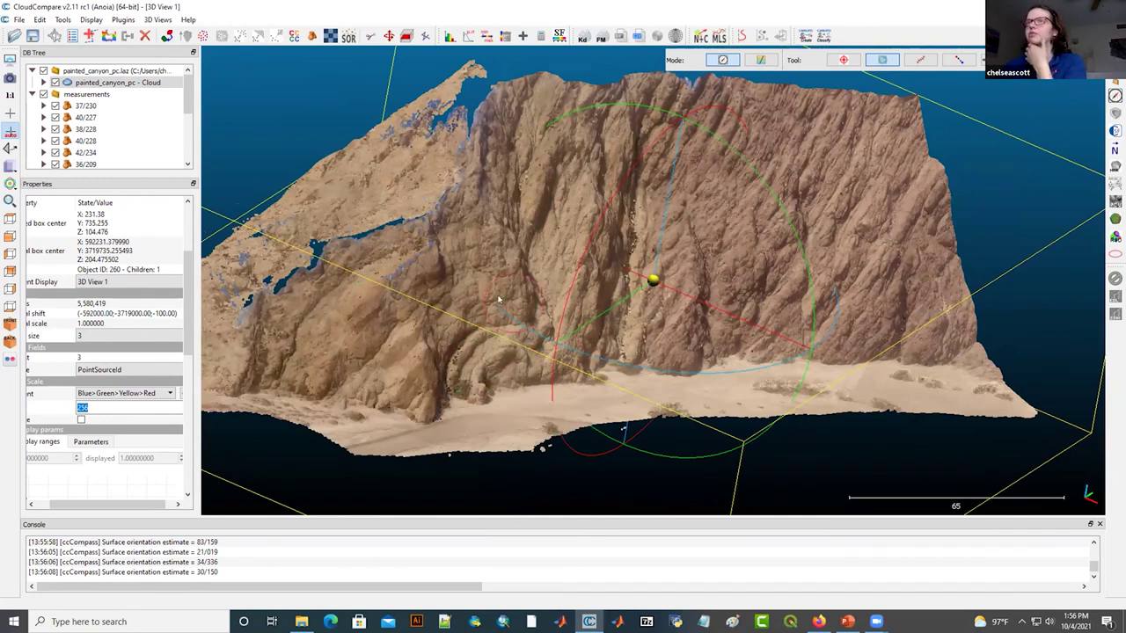
key(a)
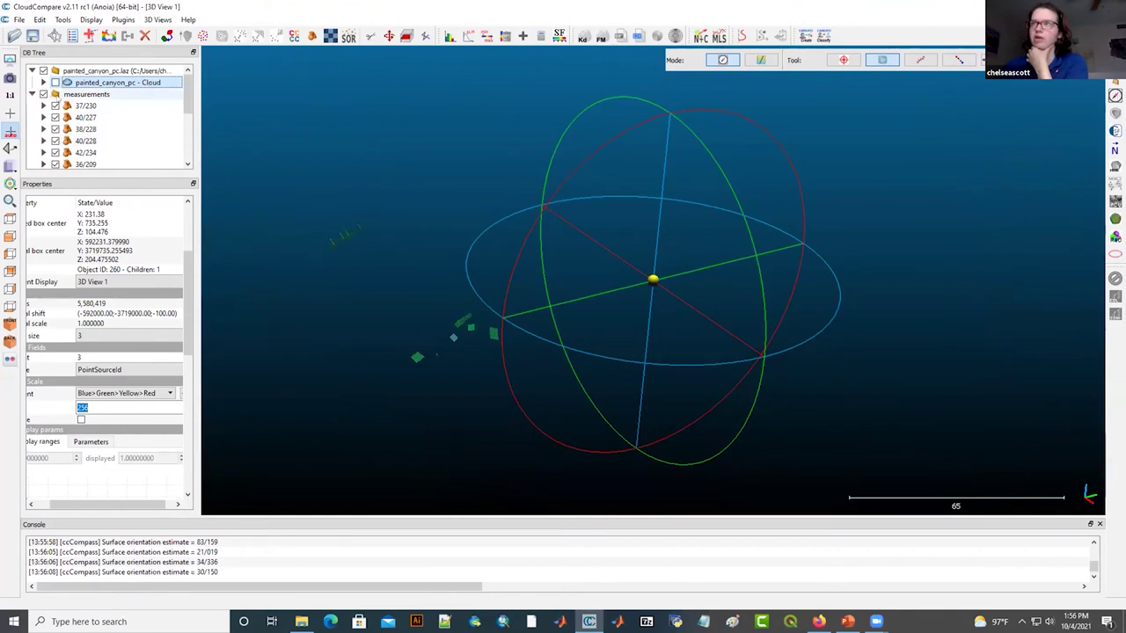
click(55, 82)
key(a)
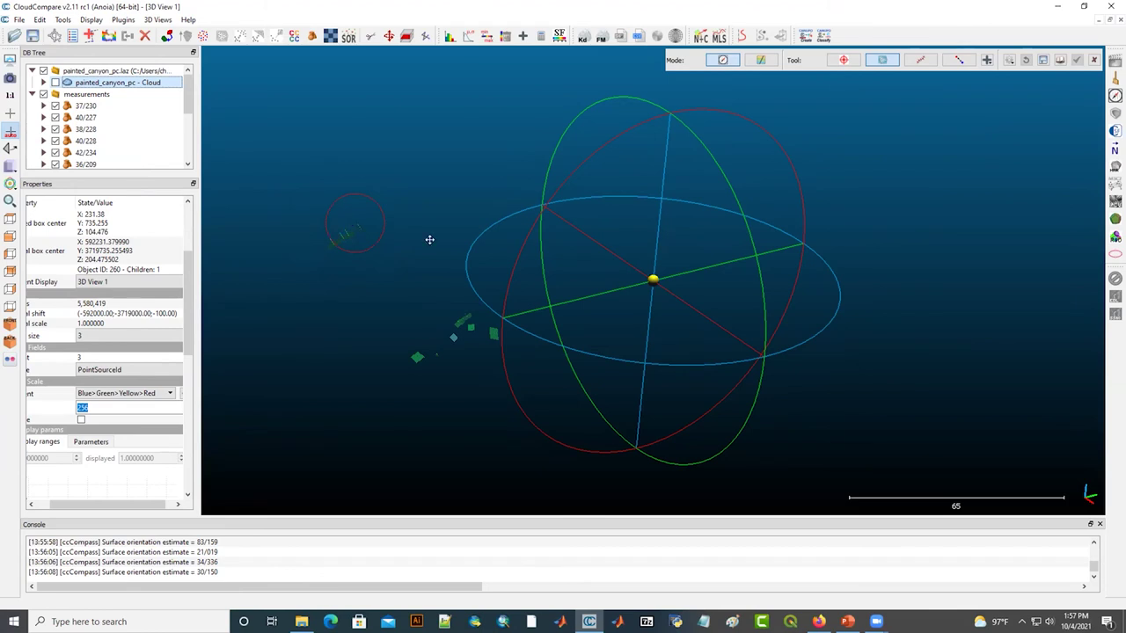
- Zoom in on the top-left measurement planes to see their green pole vectors, then zoom back out
scroll(361, 226, up, 5)
scroll(480, 230, up, 3)
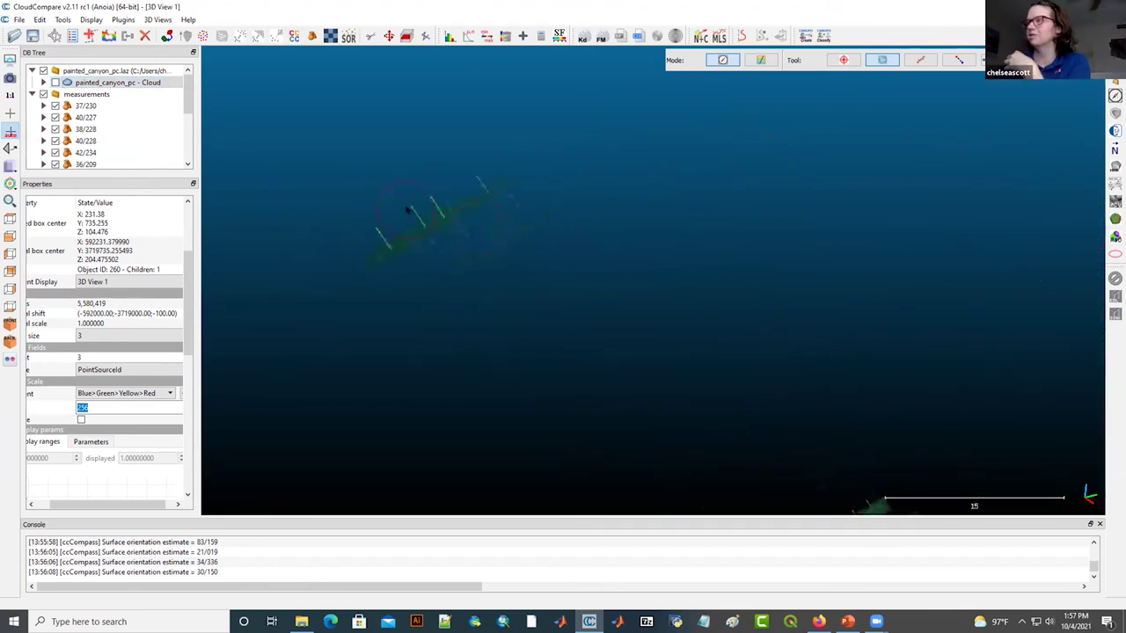
scroll(419, 213, up, 2)
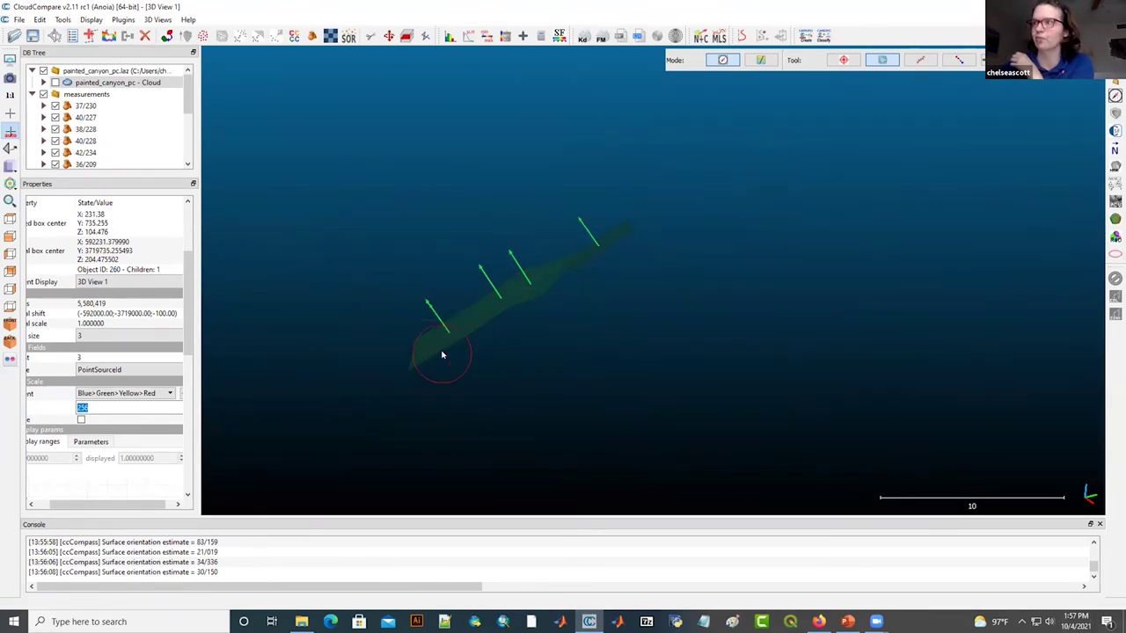
scroll(443, 355, down, 3)
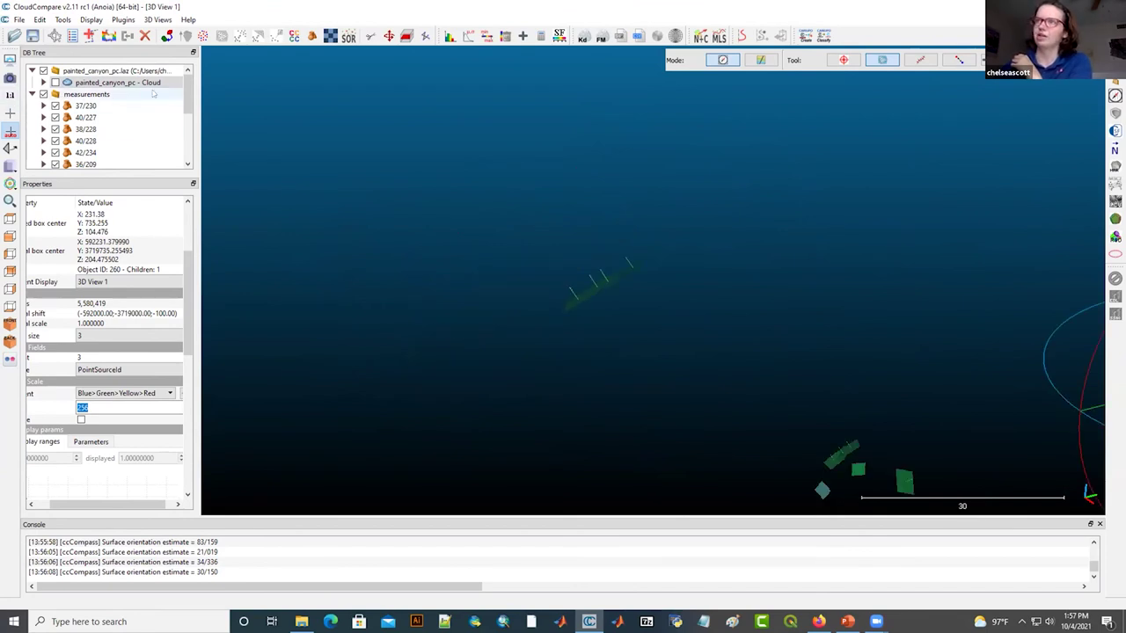
- Scroll the DB Tree and pan the scene to bring the trackball sphere into view
drag(189, 93, 188, 134)
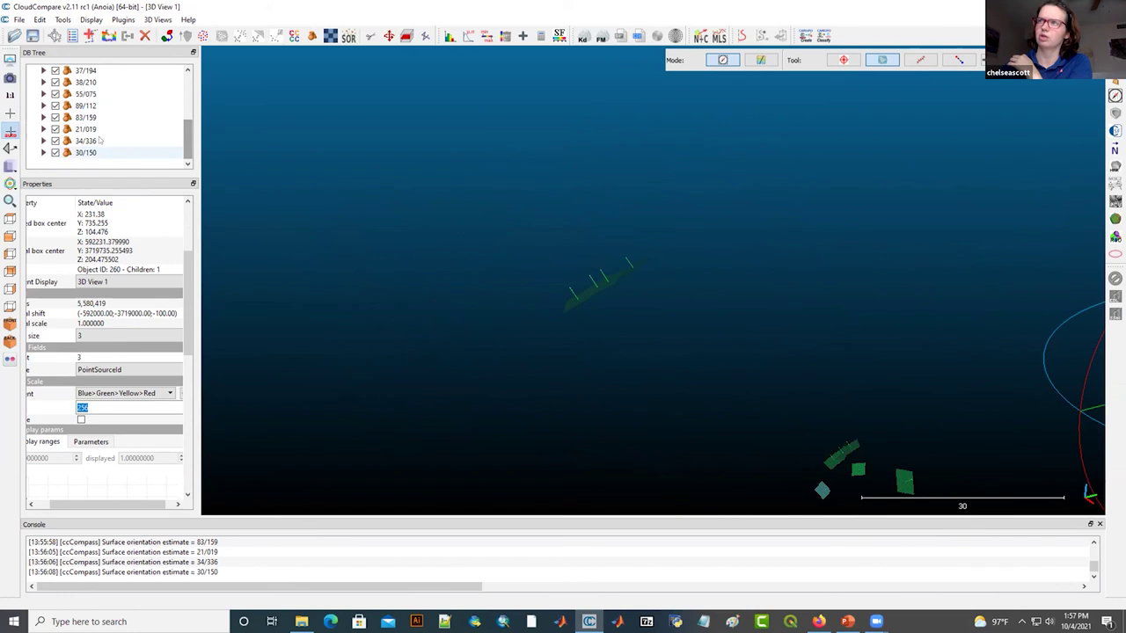
scroll(99, 140, up, 10)
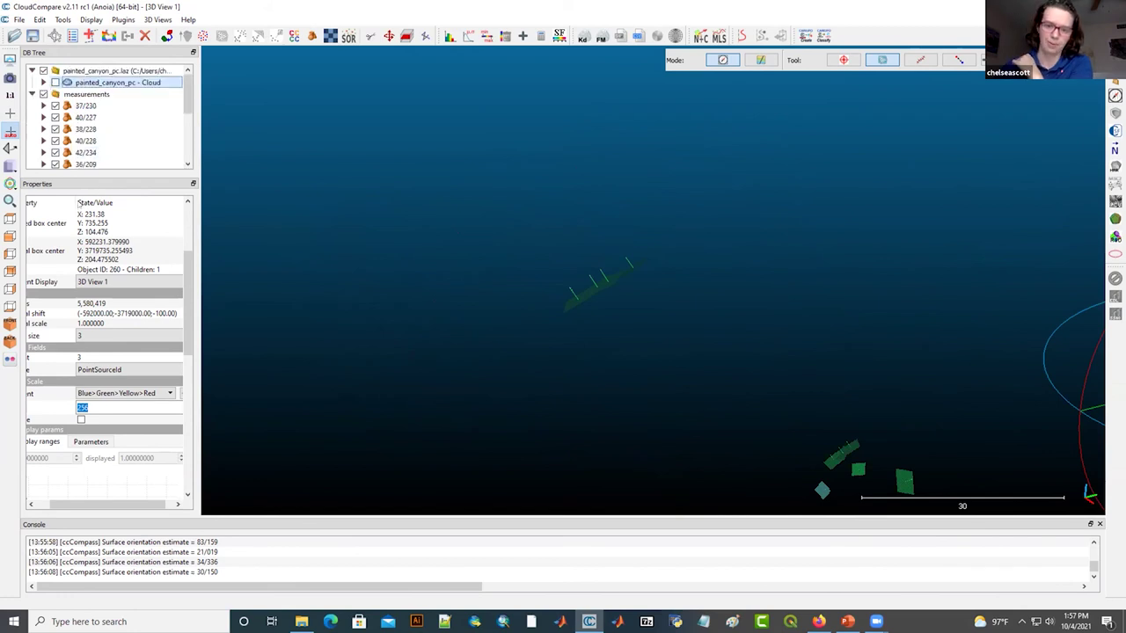
scroll(550, 183, down, 1)
right_drag(709, 269, 372, 156)
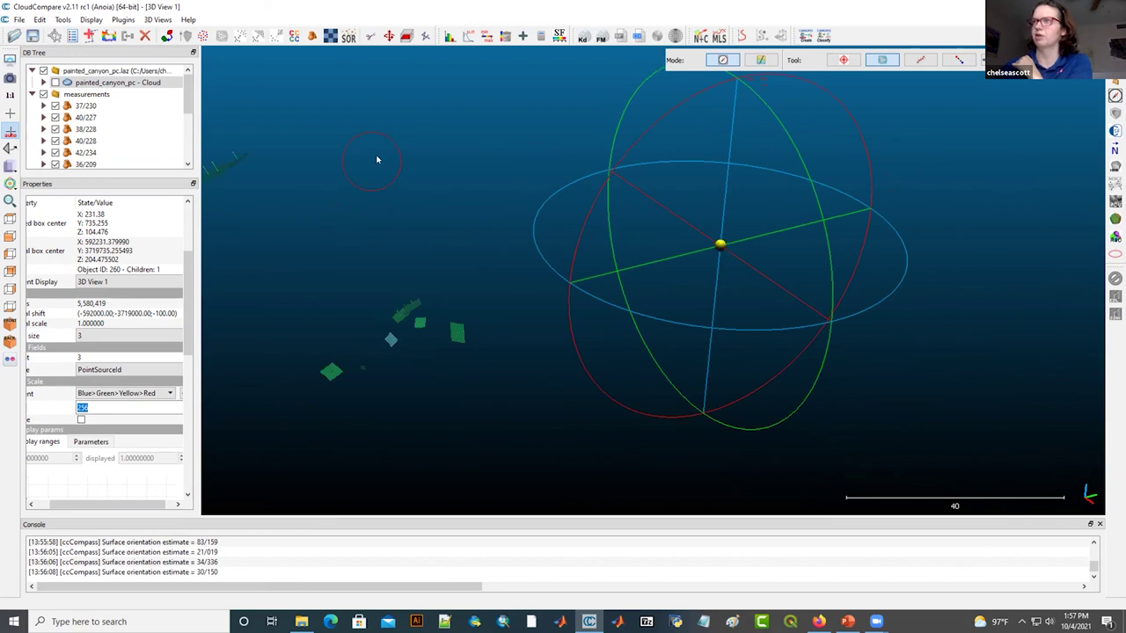
right_drag(376, 159, 400, 146)
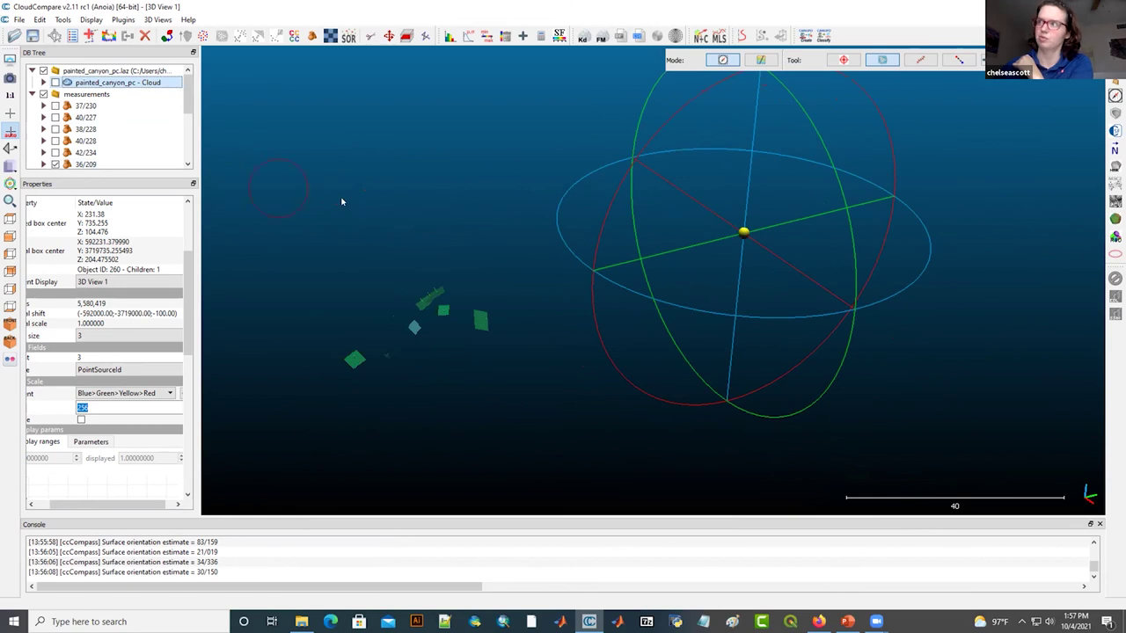
right_drag(342, 202, 447, 214)
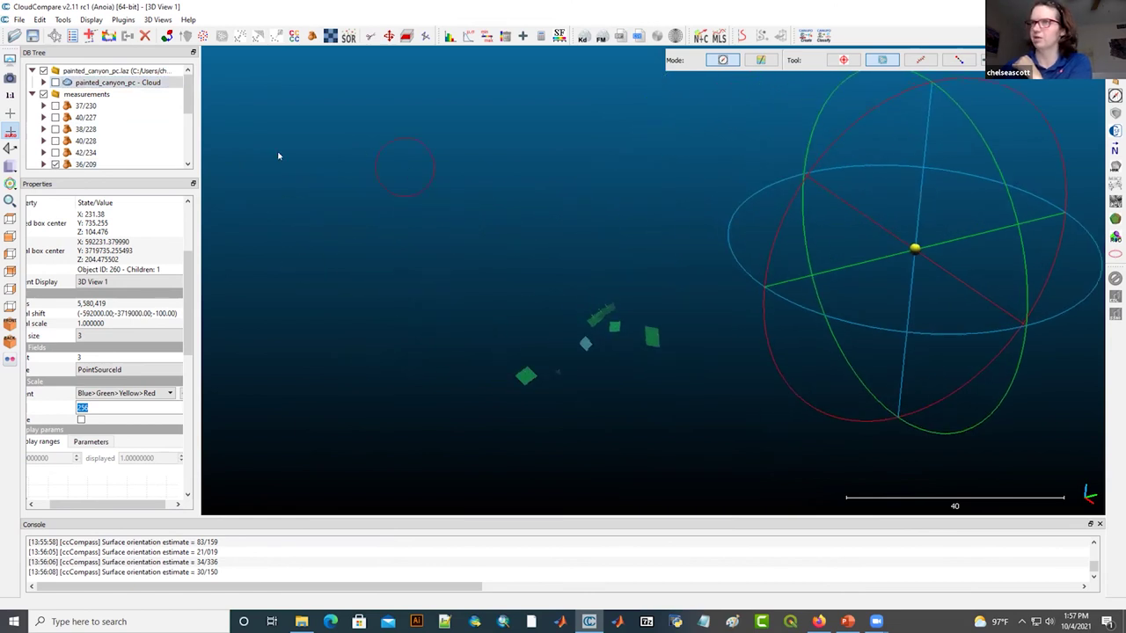
- Show the 37/230, 40/227, 38/228 and 40/228 measurement planes
click(55, 105)
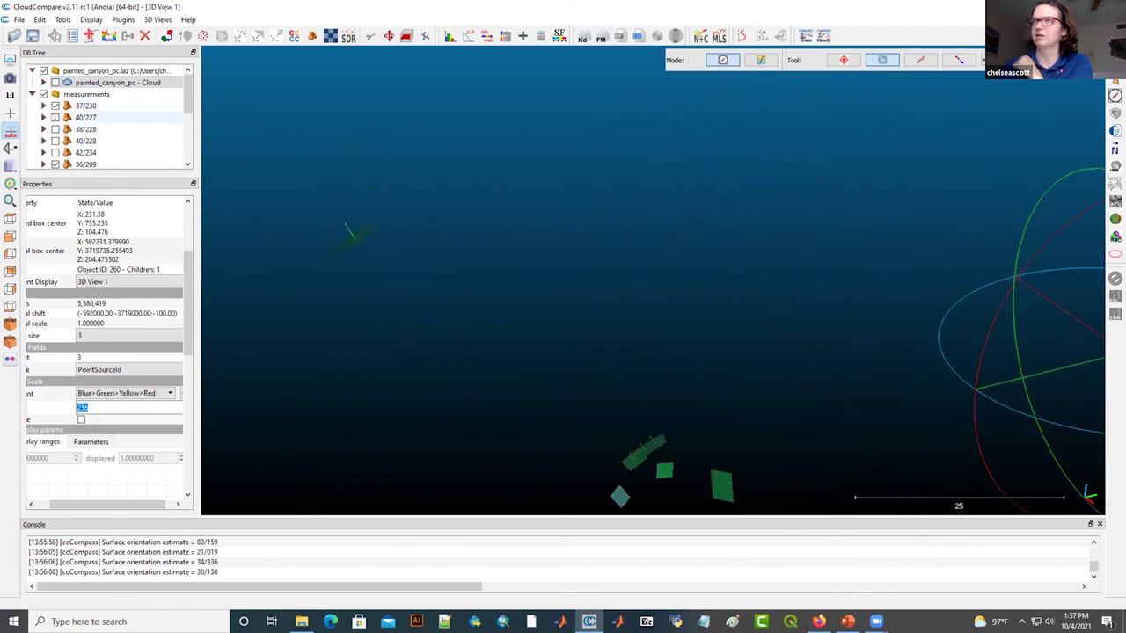
click(55, 117)
click(54, 130)
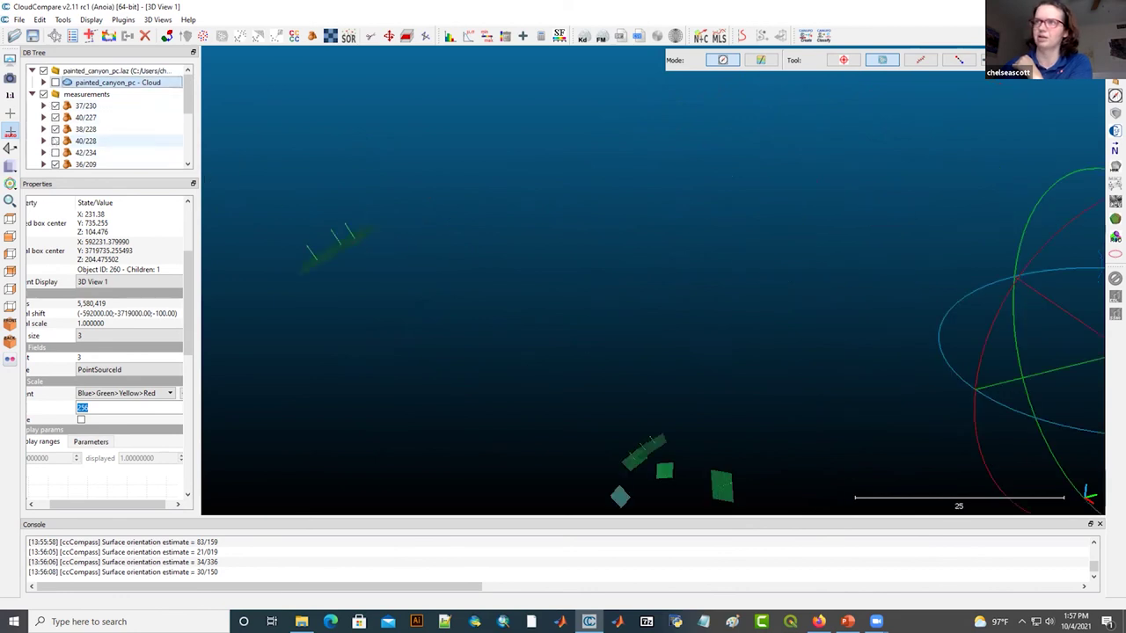
click(54, 140)
- Select measurement 36/209, then zoom out, pan and recentre the scene on the planes
click(387, 280)
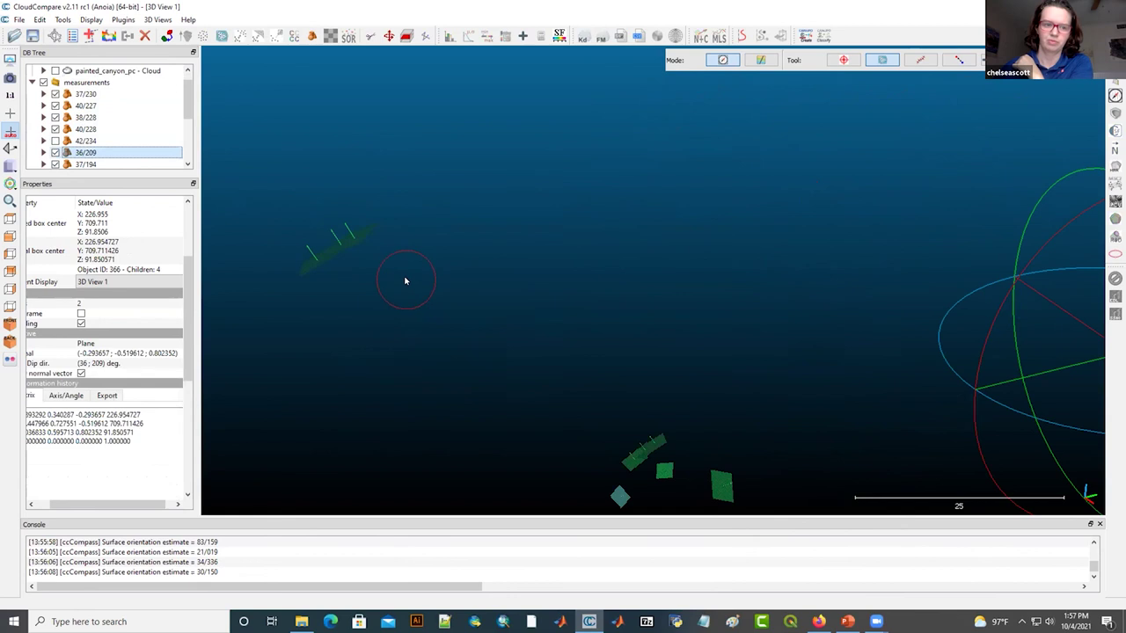
scroll(406, 281, down, 2)
scroll(378, 258, down, 2)
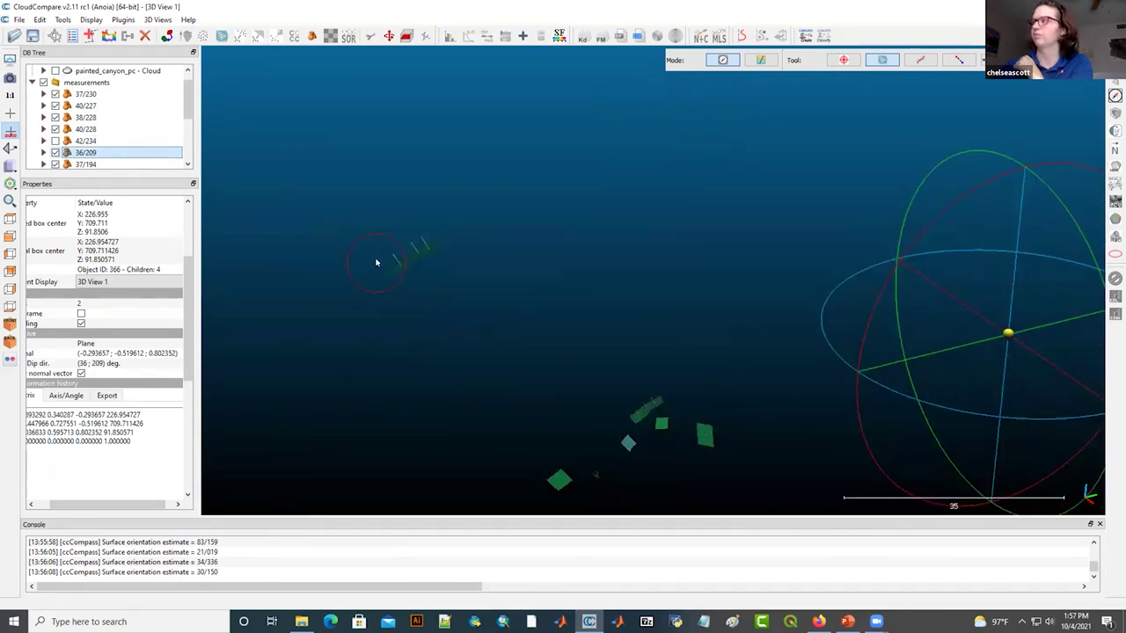
right_drag(615, 251, 435, 118)
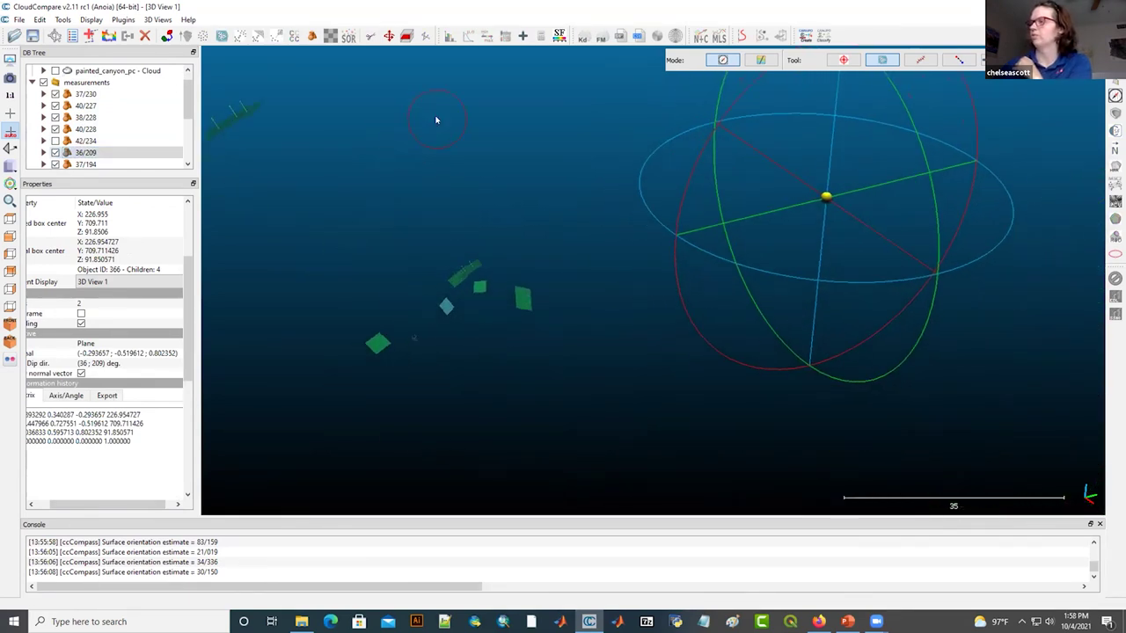
scroll(498, 228, down, 1)
scroll(502, 231, down, 1)
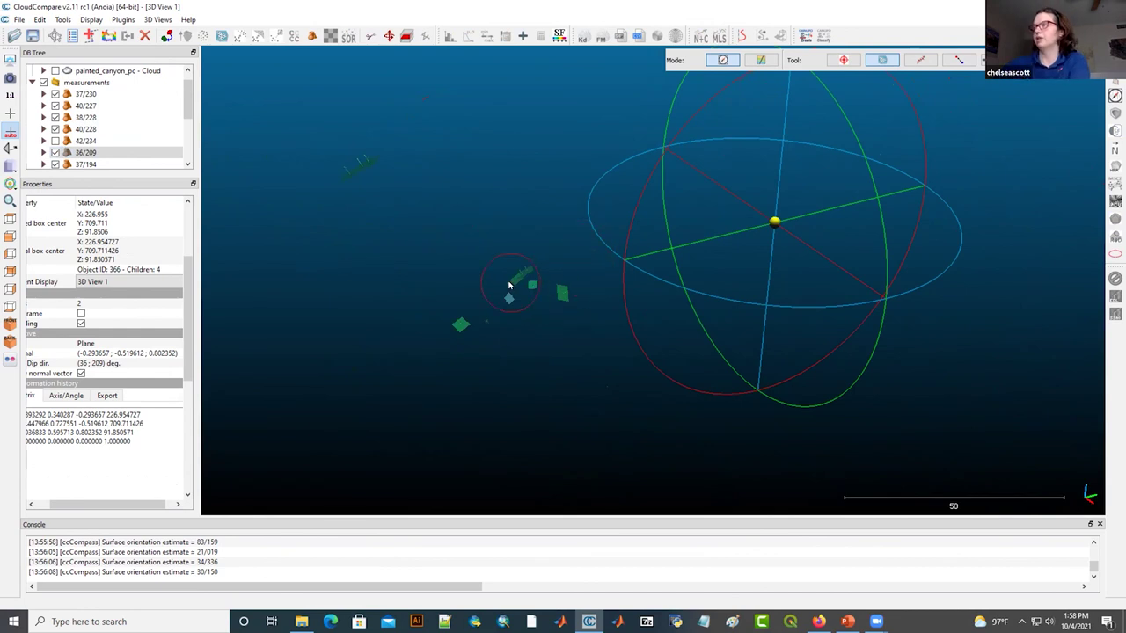
scroll(640, 267, down, 3)
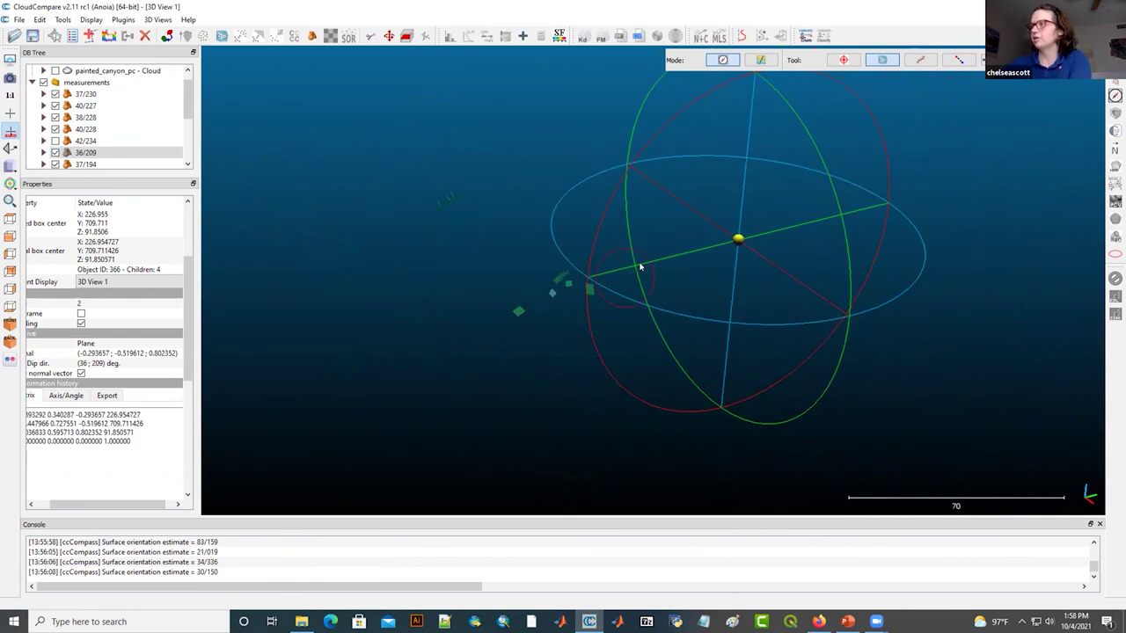
double_click(833, 192)
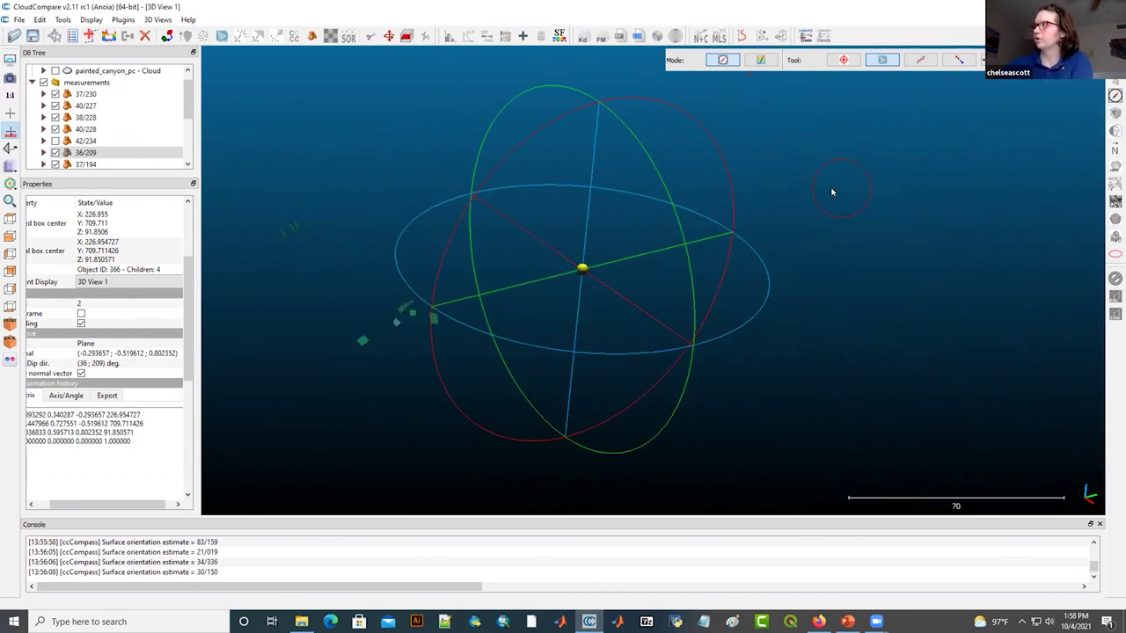